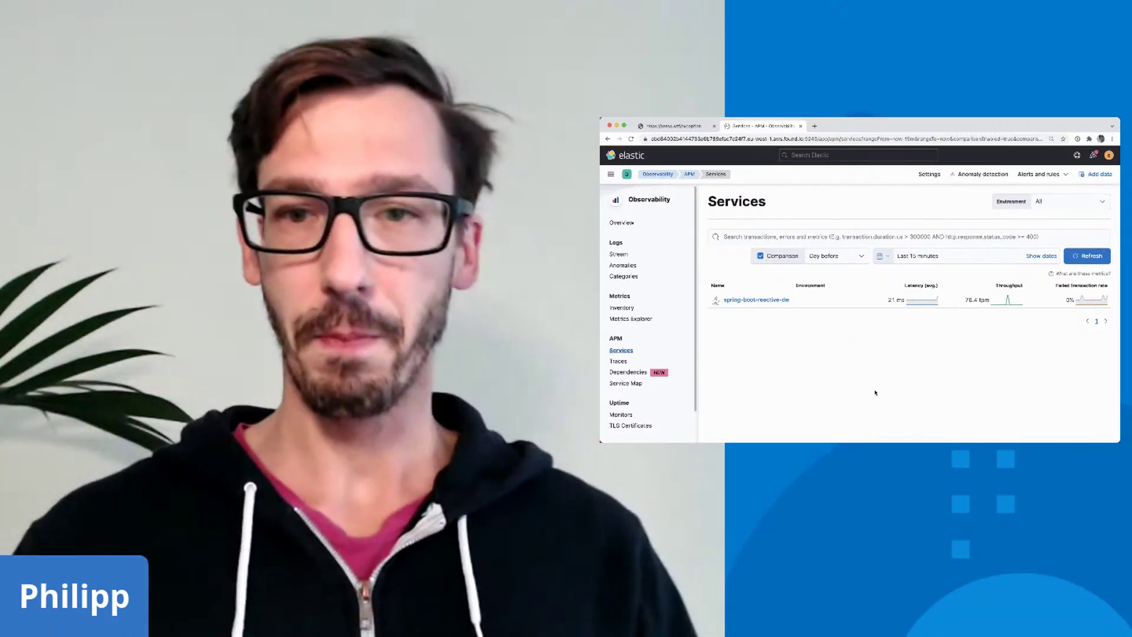
# - Open the spring-boot-reactive-demo service overview in Kibana, then bring Terminal to the front
pyautogui.click(771, 301)
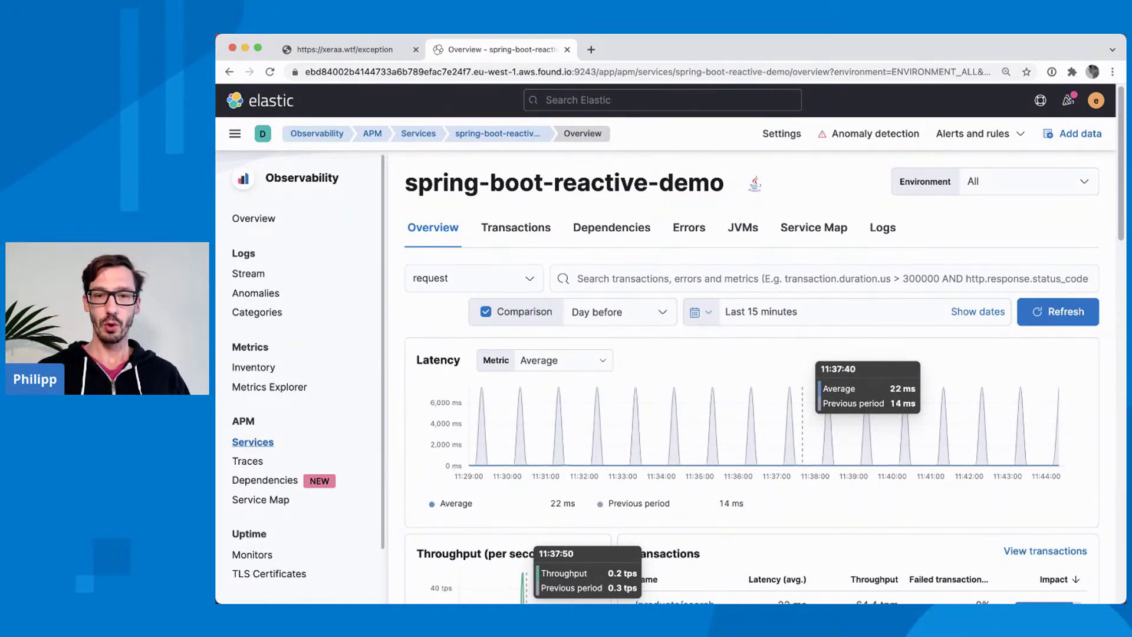
pyautogui.moveTo(793, 586)
pyautogui.click(707, 583)
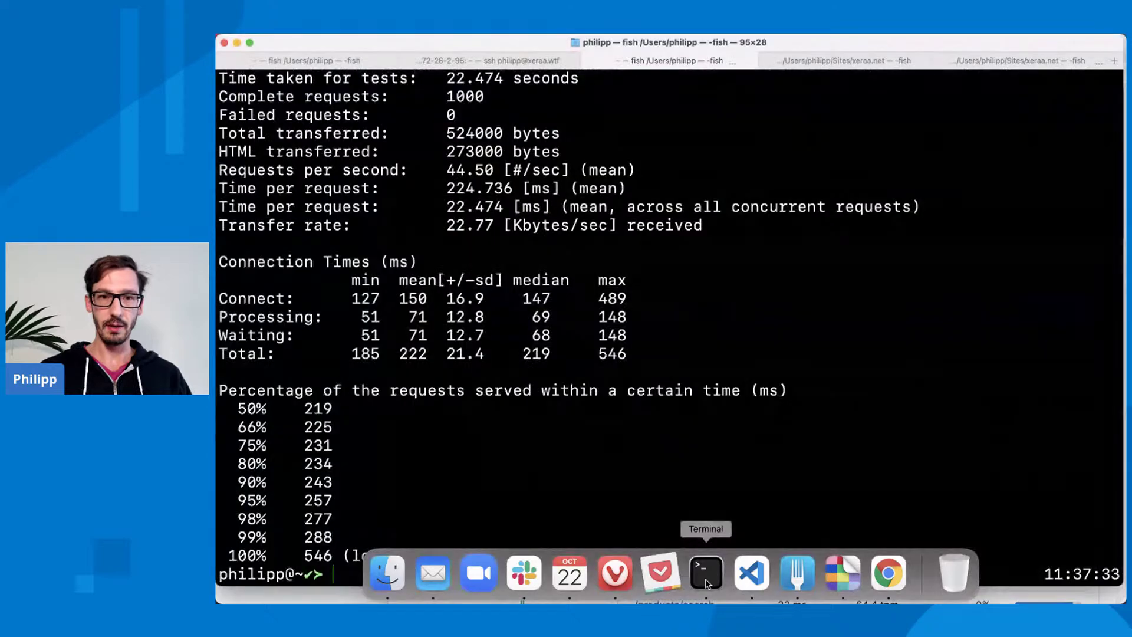
# - In VS Code, select the -jar line of the service file's ExecStart command
pyautogui.click(764, 588)
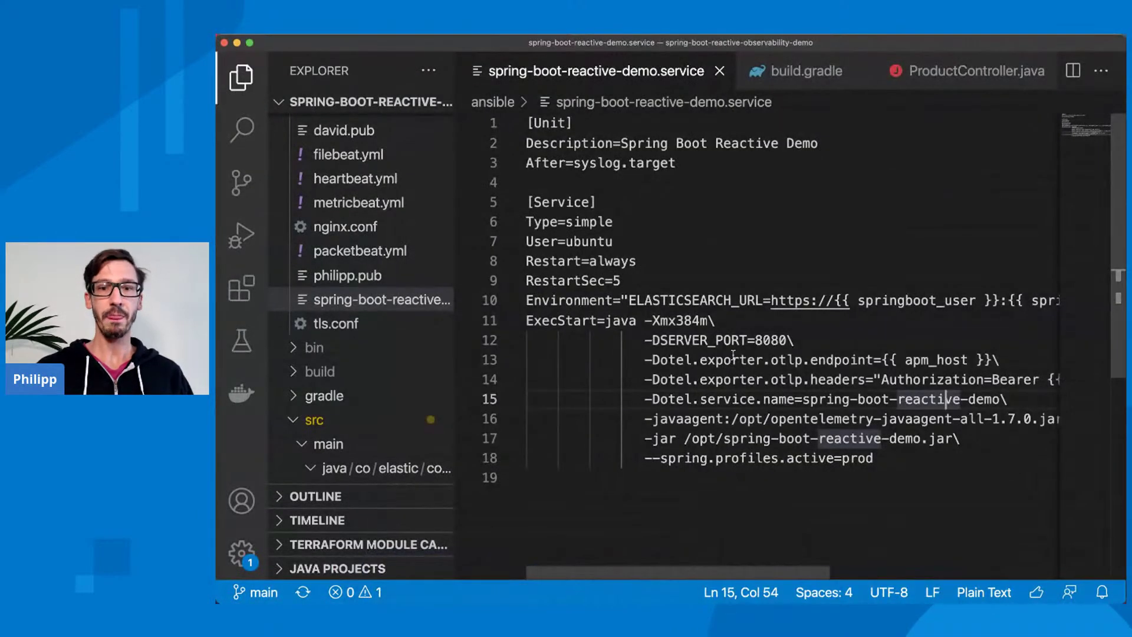
pyautogui.hscroll(5, 752, 361)
pyautogui.press('Down')
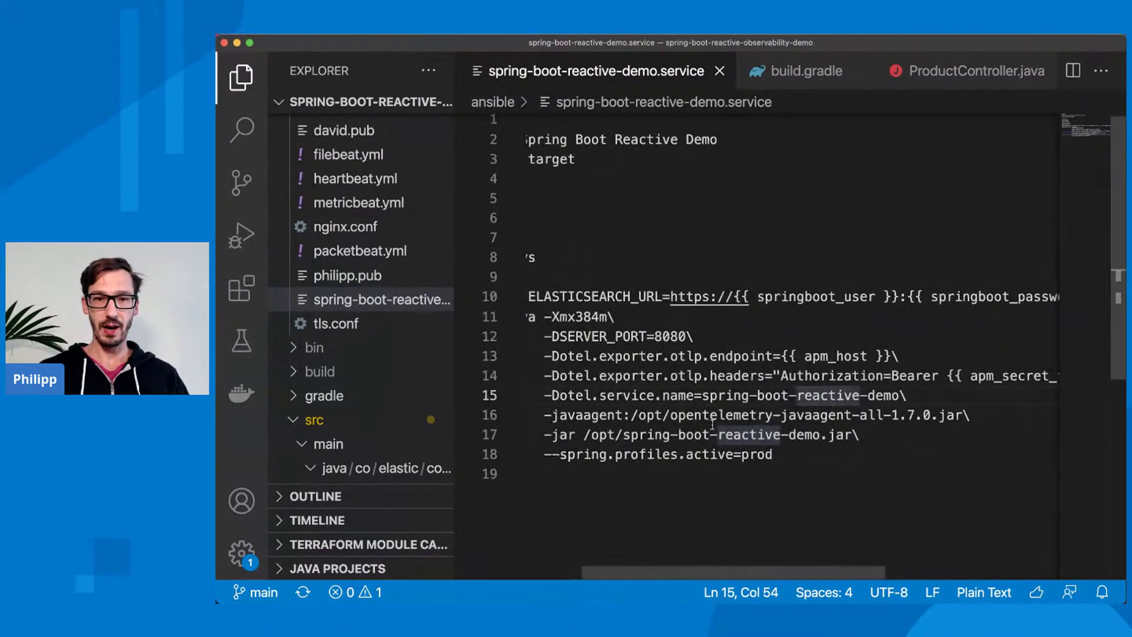
pyautogui.click(710, 415)
pyautogui.press('Down')
pyautogui.press('Home')
pyautogui.hotkey('shift', 'Right')
pyautogui.hotkey('shift', 'Right')
pyautogui.hotkey('shift', 'Right')
pyautogui.keyDown('shift'); pyautogui.click(858, 454); pyautogui.keyUp('shift')
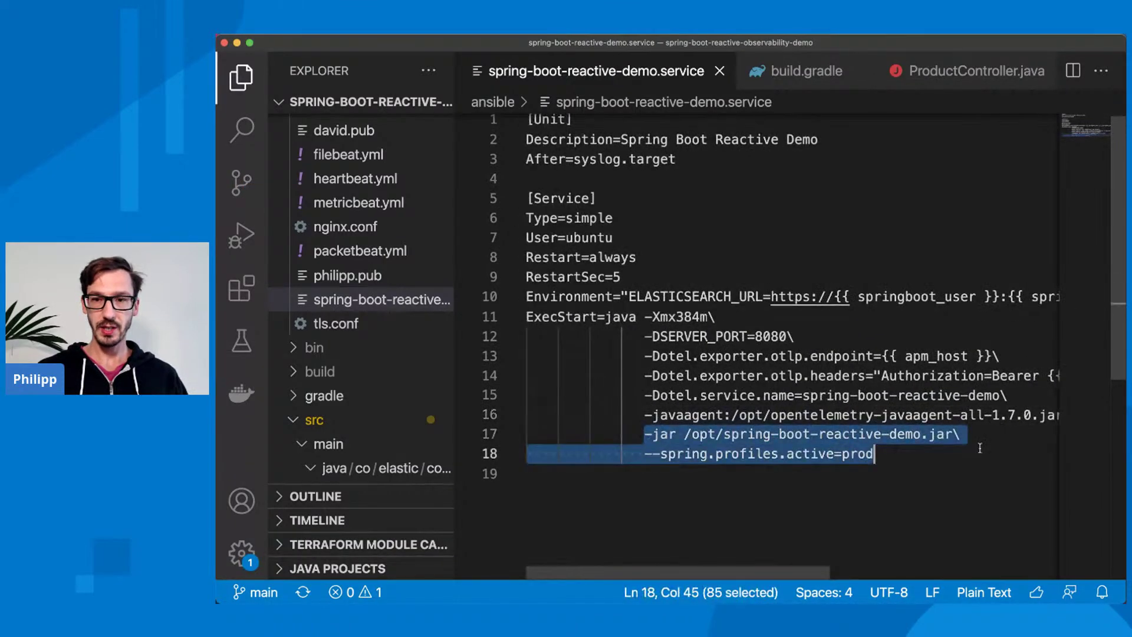
pyautogui.keyDown('shift'); pyautogui.click(962, 436); pyautogui.keyUp('shift')
# - Select the -javaagent argument, then the apm_host placeholder on line 13
pyautogui.hscroll(5, 973, 441)
pyautogui.hscroll(-1, 973, 441)
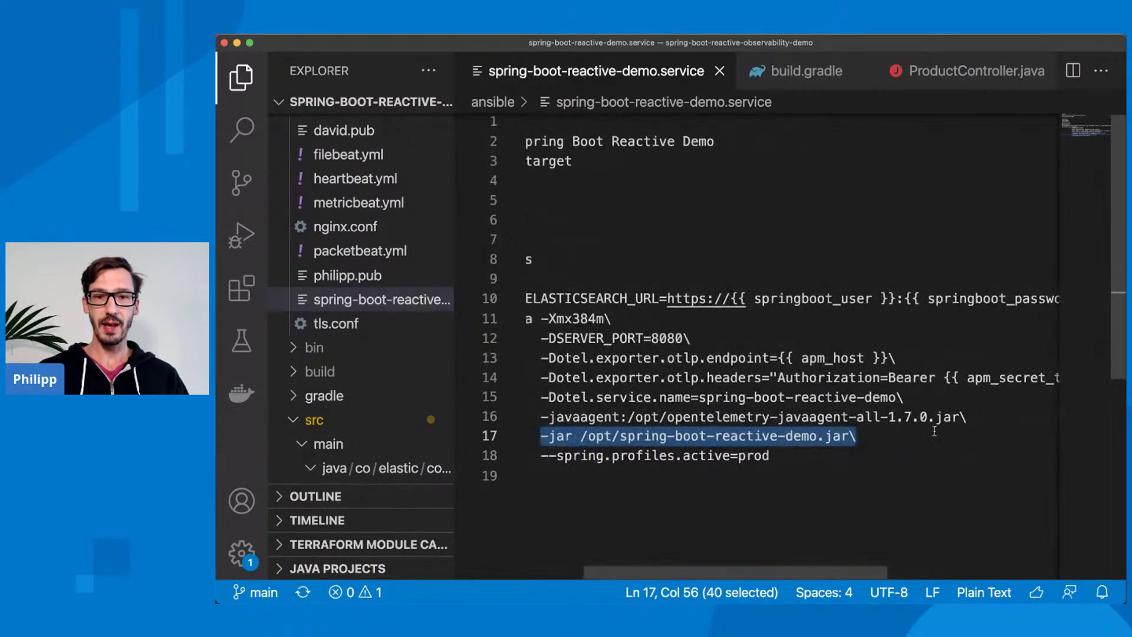
pyautogui.click(604, 417)
pyautogui.moveTo(539, 418); pyautogui.dragTo(1012, 418)
pyautogui.hscroll(2, 1012, 424)
pyautogui.hscroll(-1, 1011, 423)
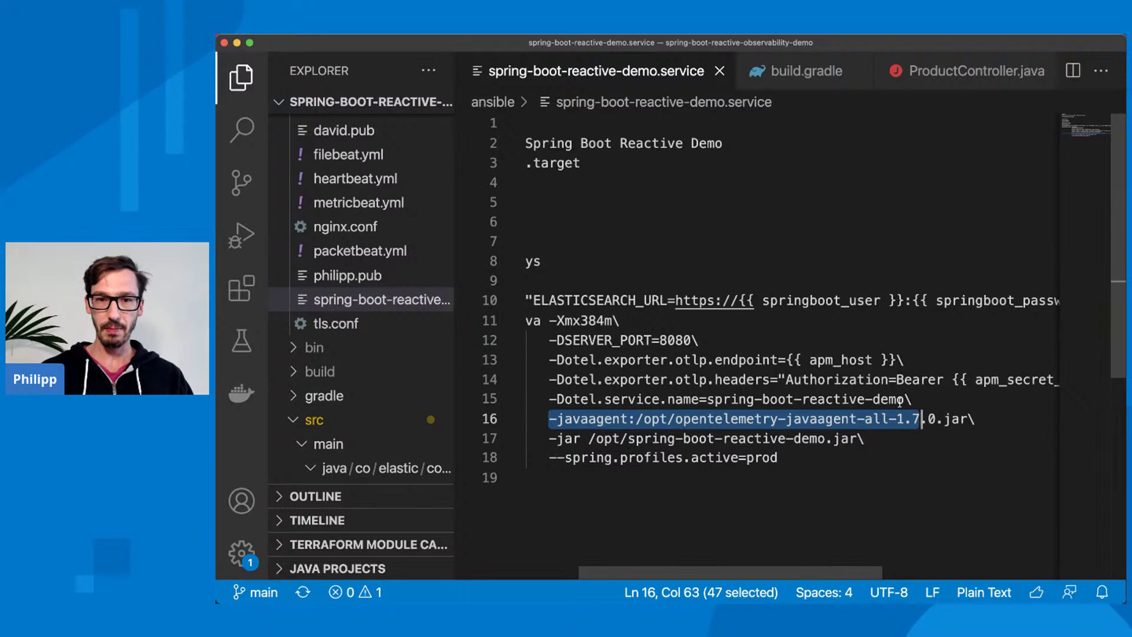
pyautogui.doubleClick(830, 359)
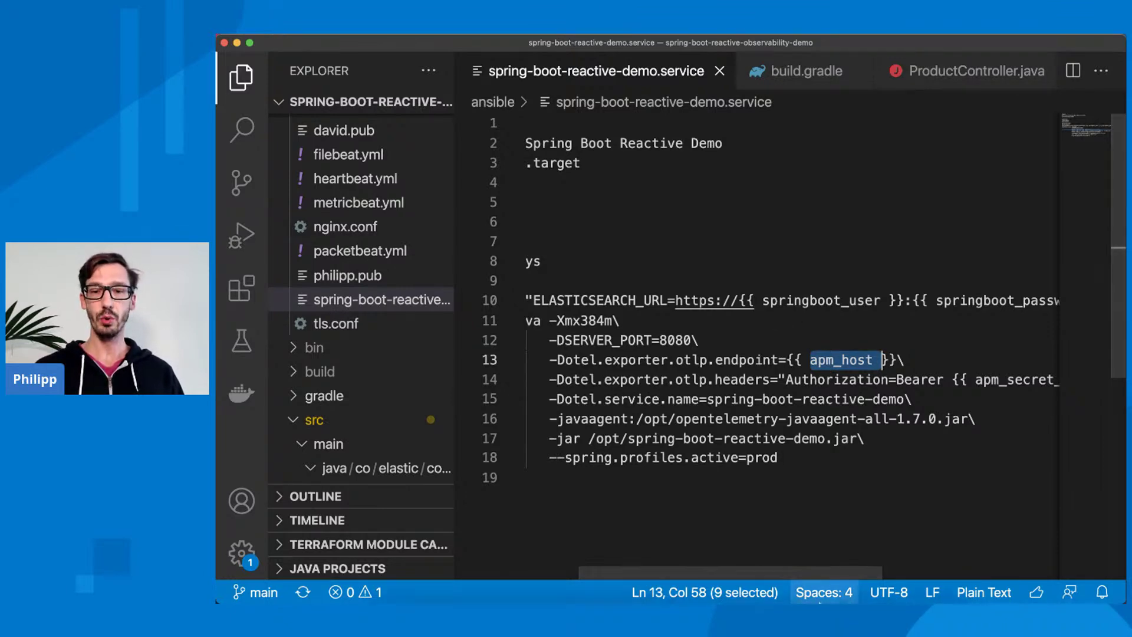
# - Bring Deckset forward on the 'Vendor integration on the OpenTelemetry application agent' slide
pyautogui.click(856, 589)
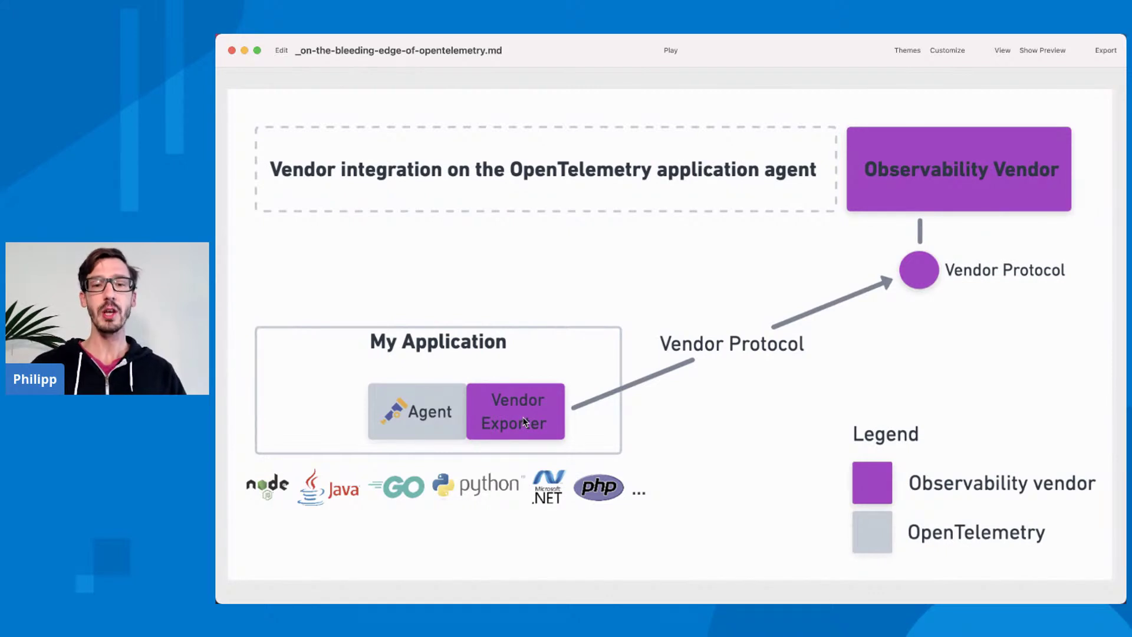
# - Advance to the 'Vendor integration on the OpenTelemetry collector' slide
pyautogui.press('Right')
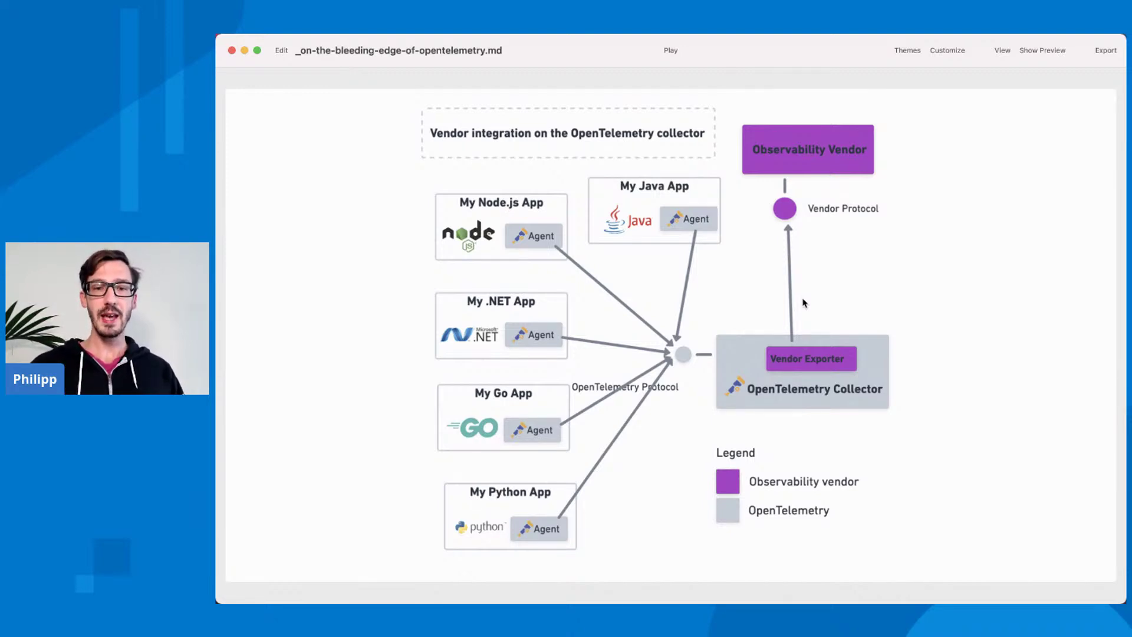
# - Advance the build so every agent sends OpenTelemetry Protocol straight to the vendor
pyautogui.press('Right')
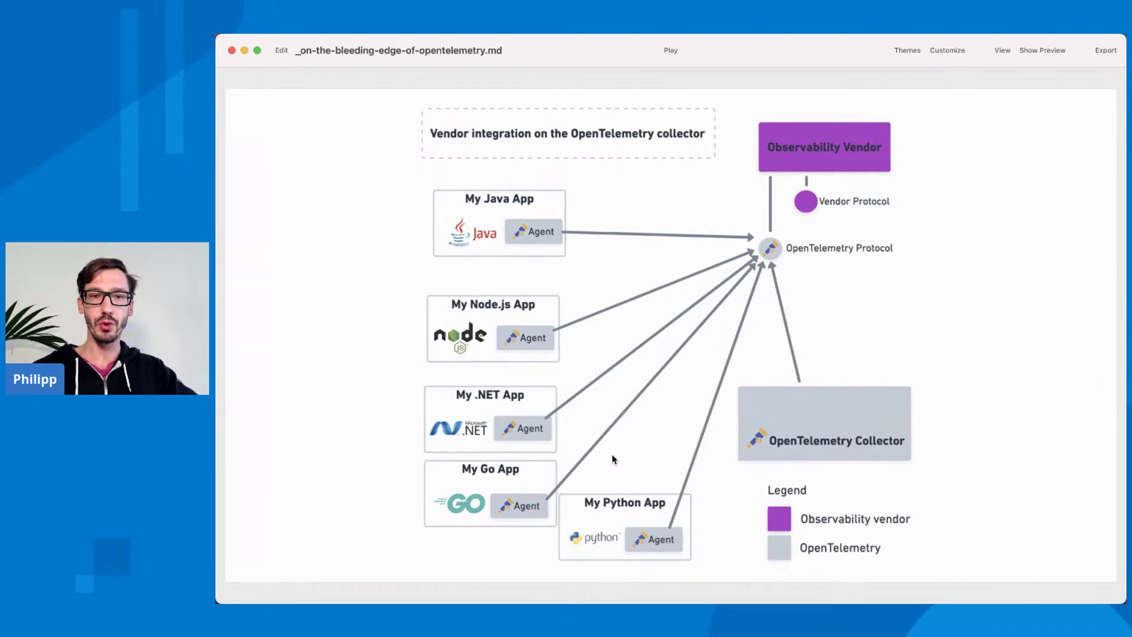
# - Scroll Kibana's service overview down to the Transactions table, then bring Terminal forward
pyautogui.moveTo(752, 587)
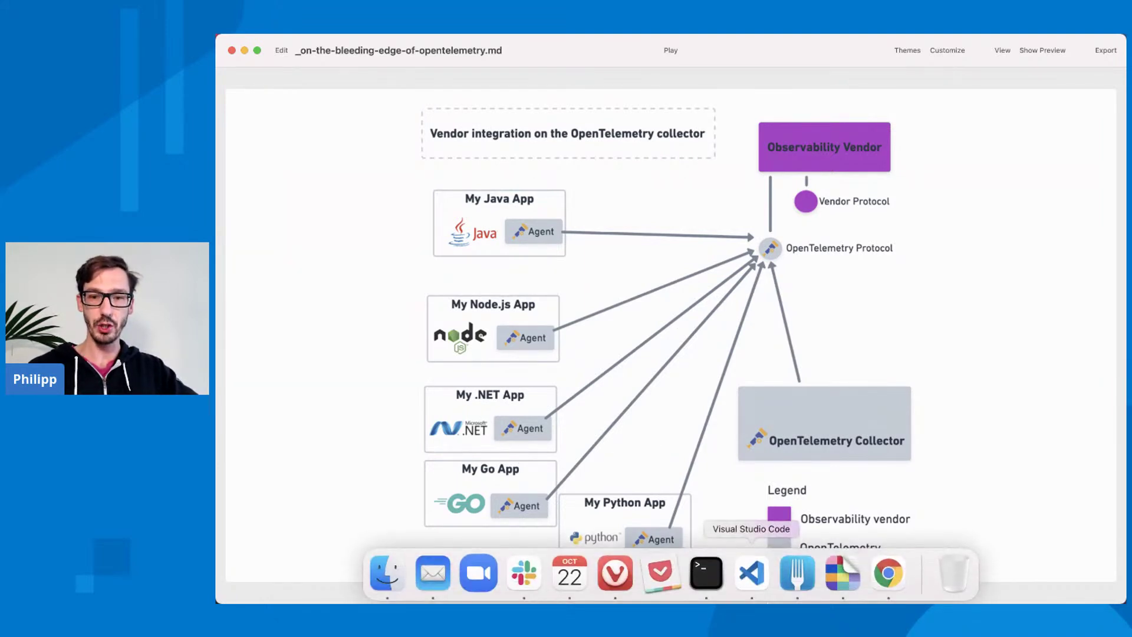
pyautogui.click(891, 574)
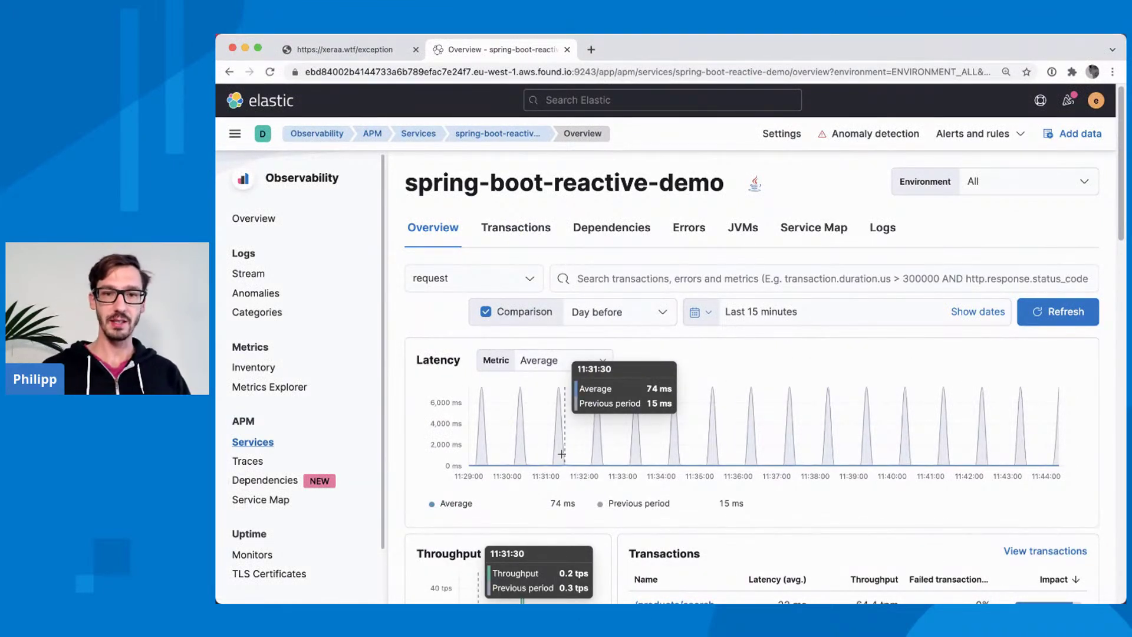
pyautogui.scroll(-5, 769, 461)
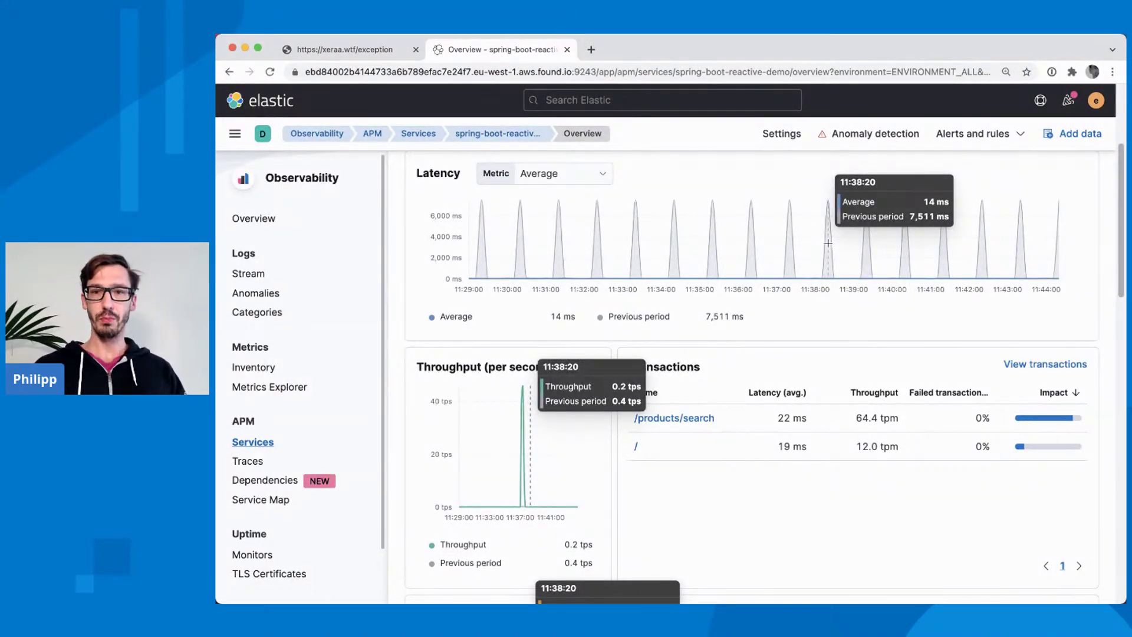
pyautogui.scroll(-1, 736, 260)
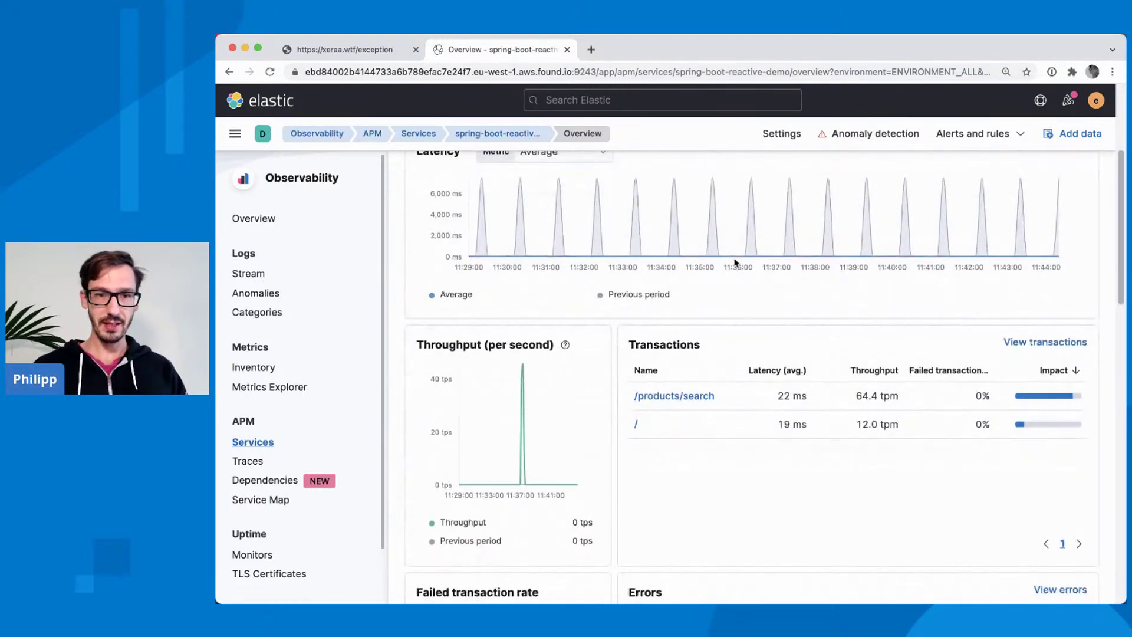
pyautogui.scroll(-2, 735, 261)
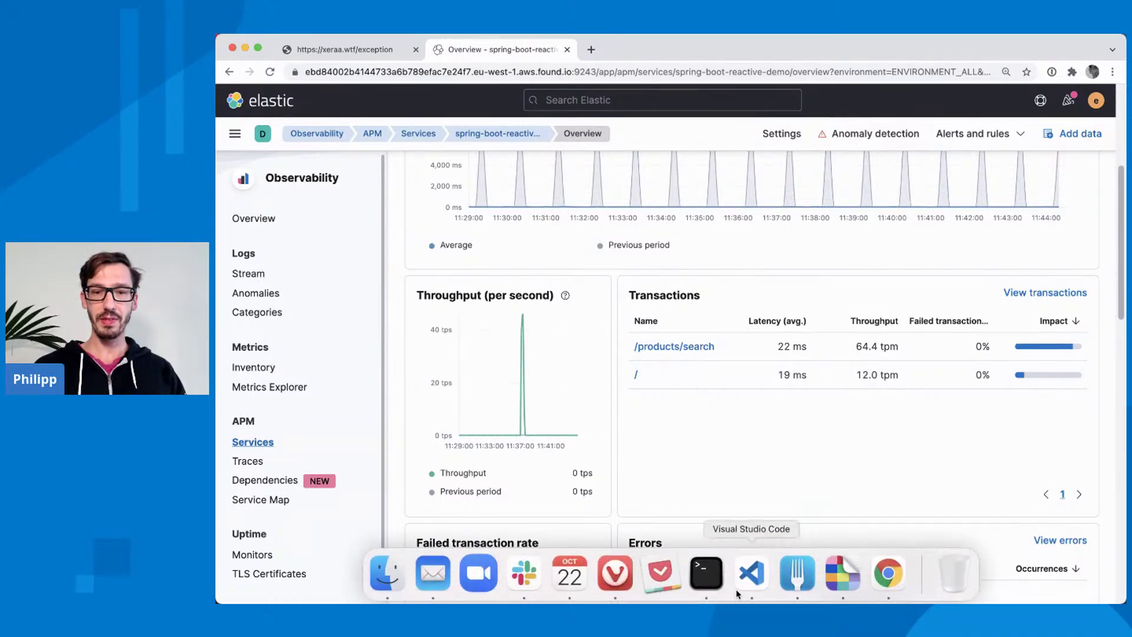
pyautogui.click(706, 589)
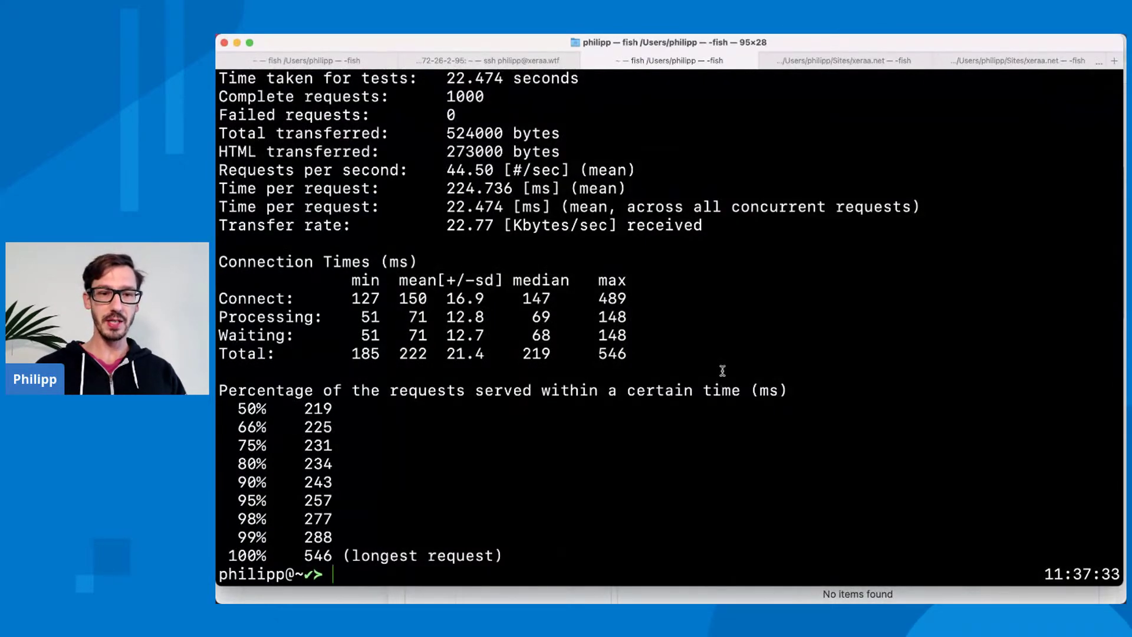
# - Rerun the 1000-request q=wonderful ab load test, trigger two /exception errors, return to Kibana
pyautogui.press('Up')
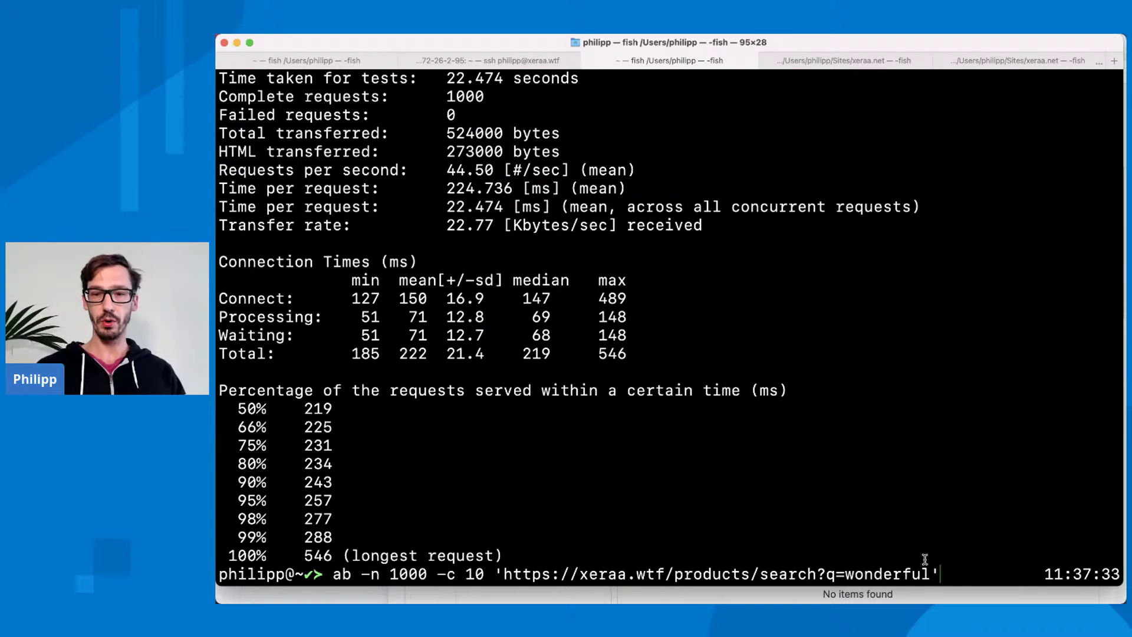
pyautogui.press('Return')
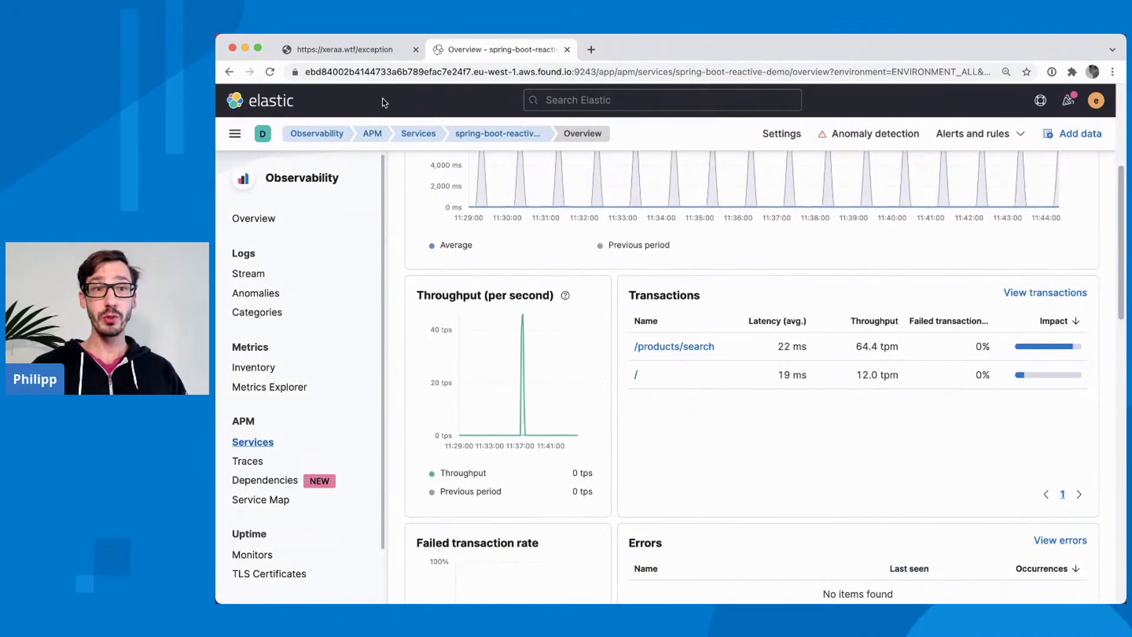
pyautogui.click(373, 43)
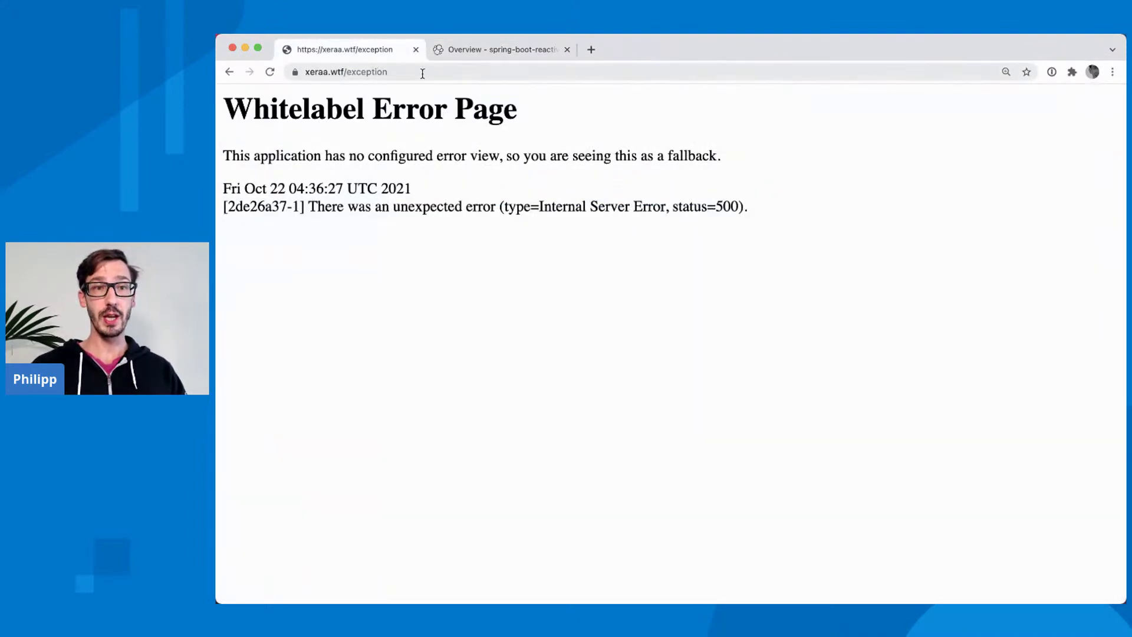
pyautogui.click(422, 74)
pyautogui.press('Return')
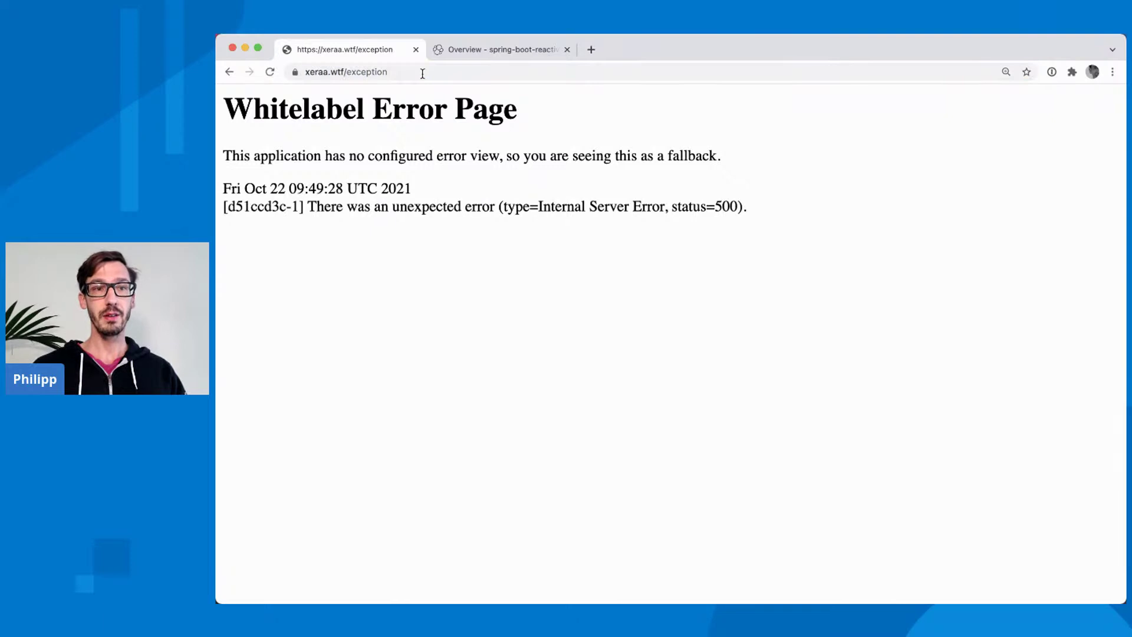
pyautogui.click(270, 71)
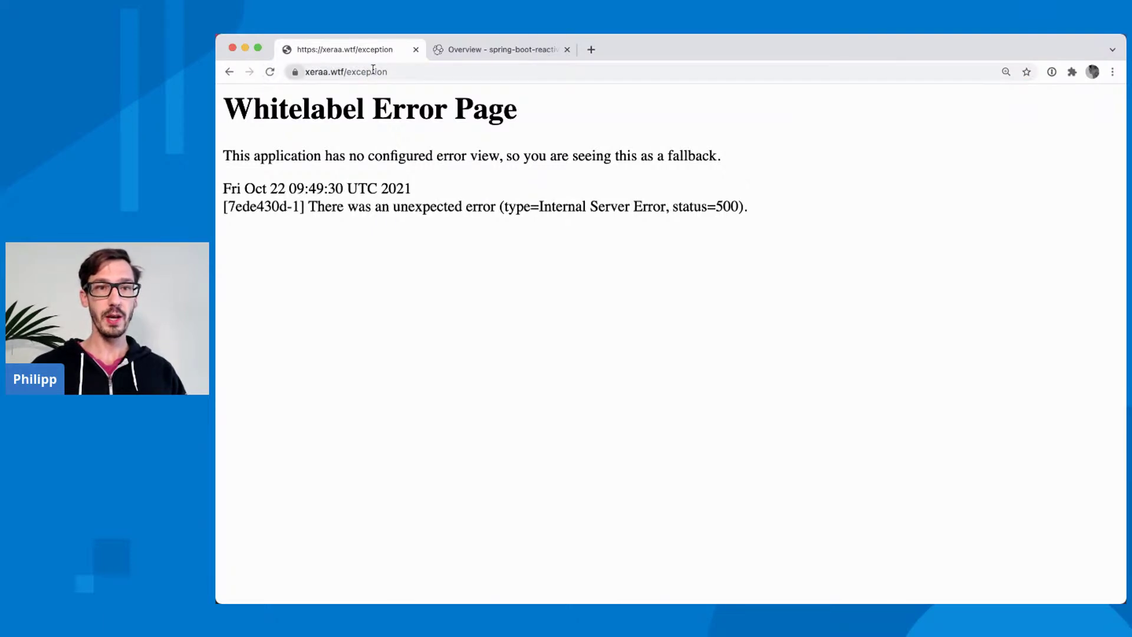
pyautogui.click(513, 49)
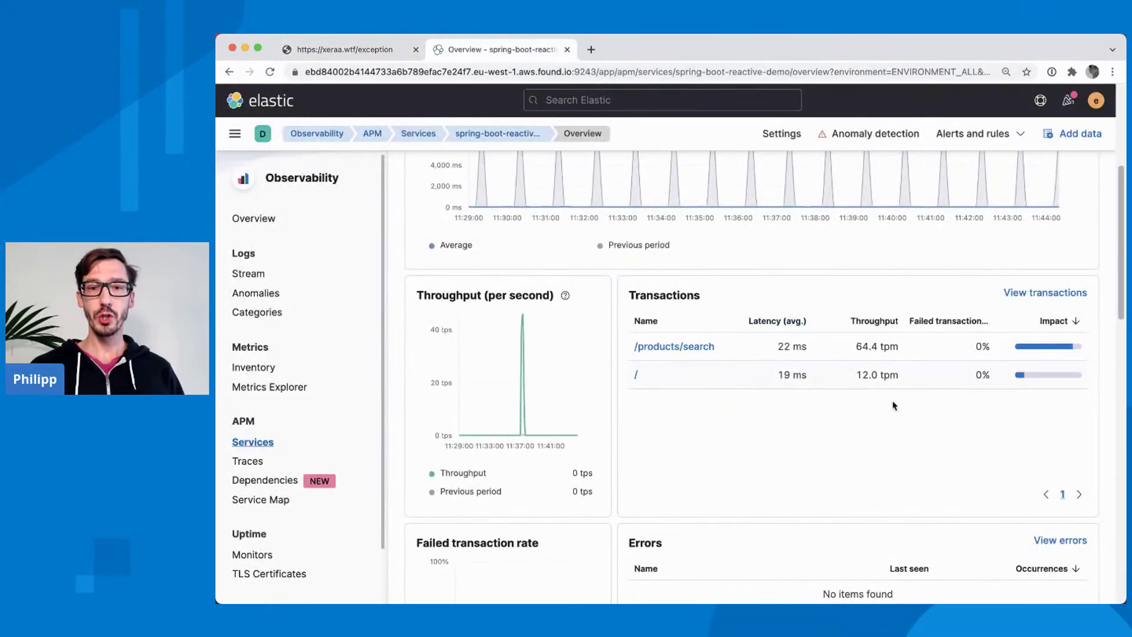
# - Refresh the overview and check the Failed transaction rate, Errors and Dependencies panels
pyautogui.scroll(5, 890, 404)
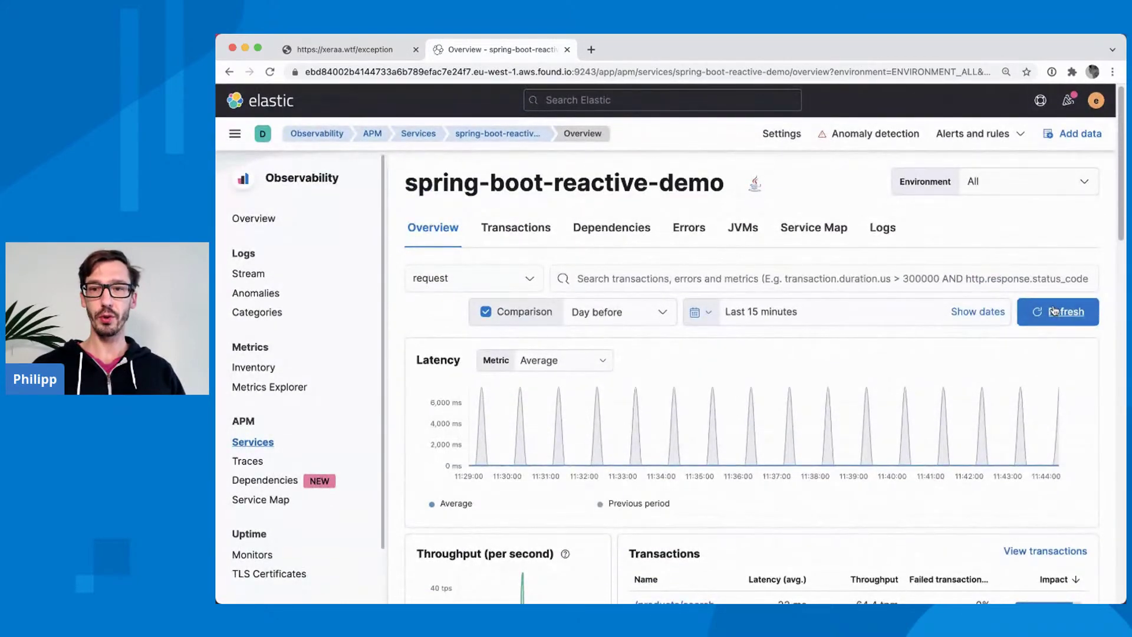
pyautogui.click(1053, 311)
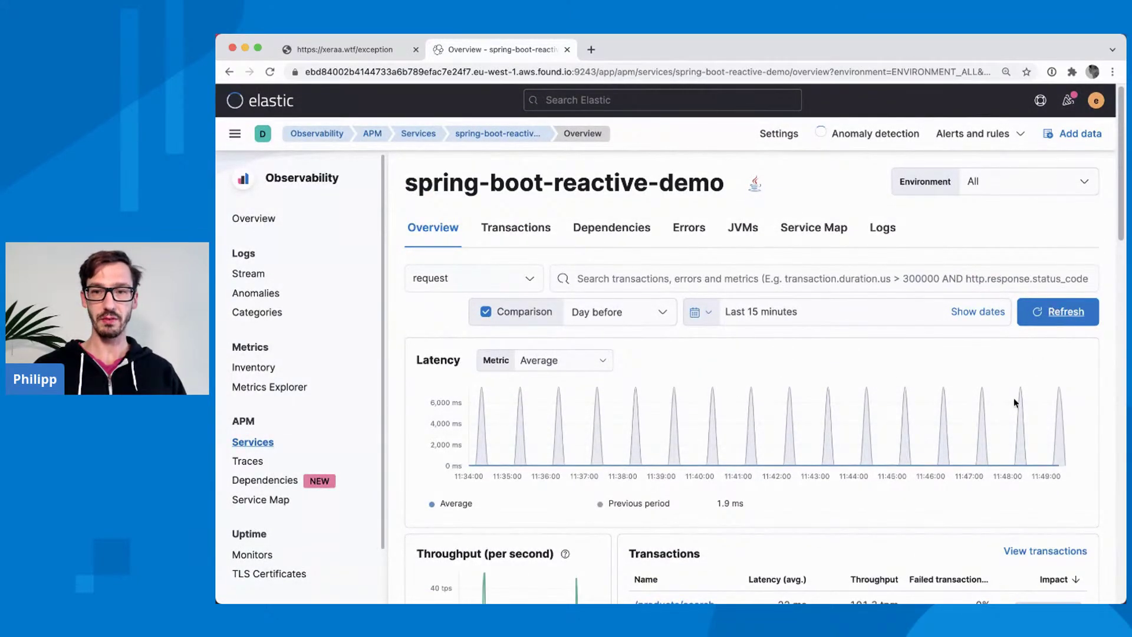
pyautogui.scroll(-5, 1014, 402)
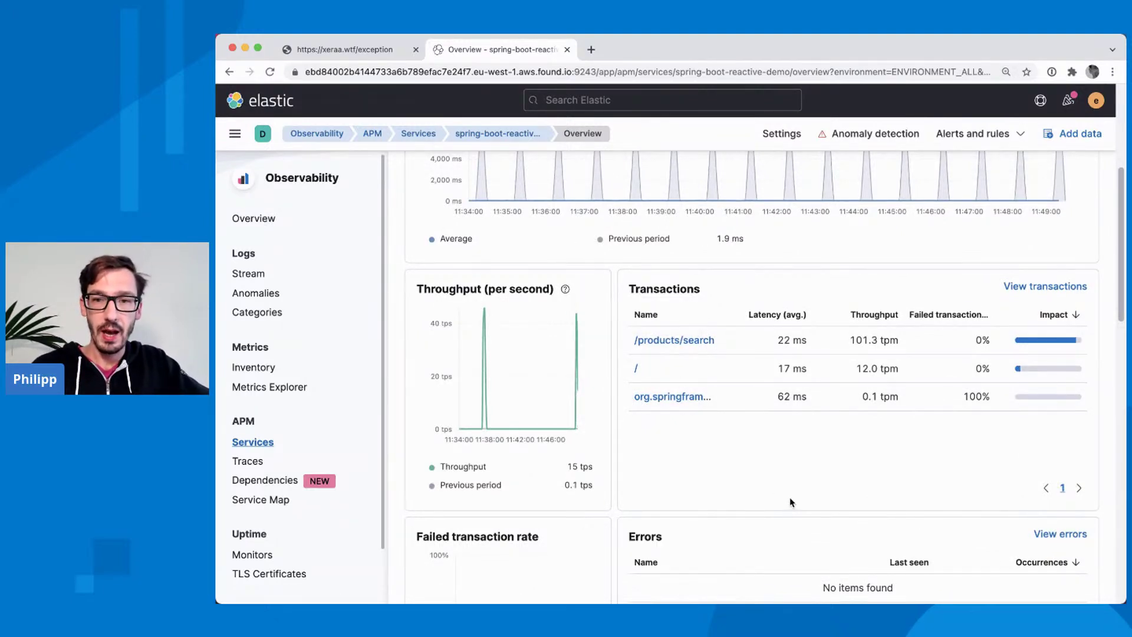
pyautogui.scroll(-1, 790, 502)
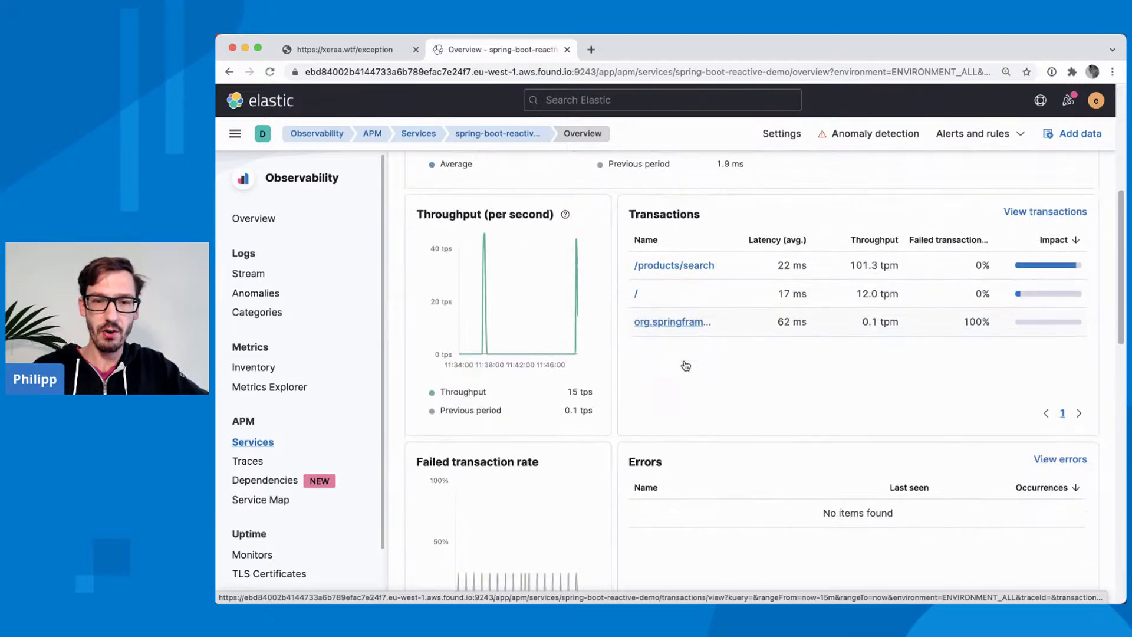
pyautogui.scroll(5, 859, 319)
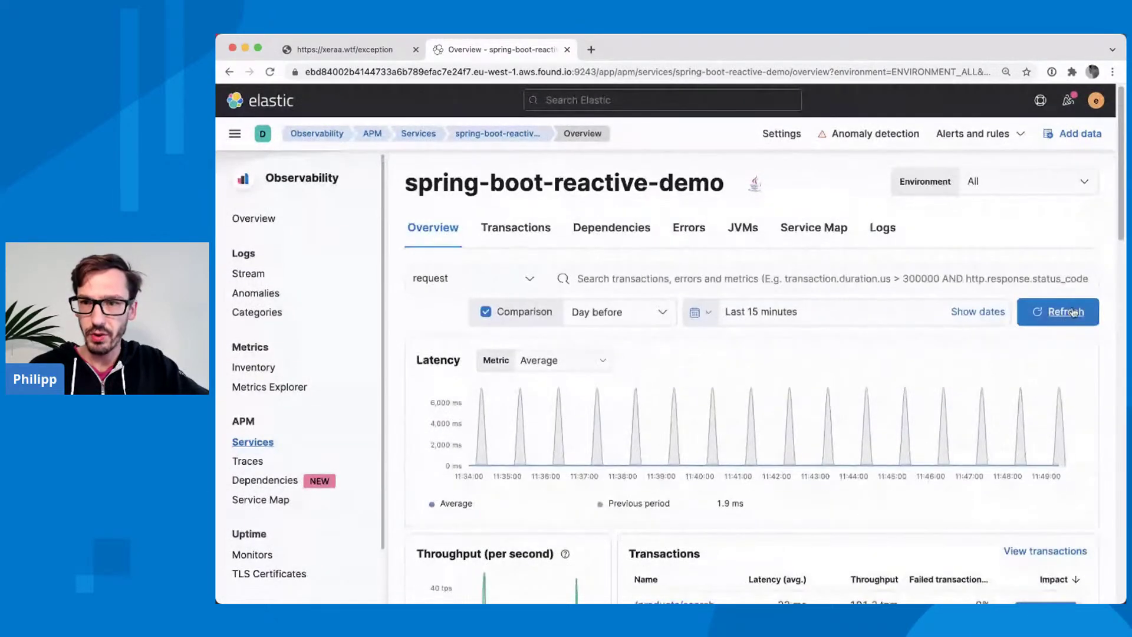
pyautogui.click(1061, 309)
pyautogui.scroll(-5, 1003, 354)
pyautogui.scroll(-4, 958, 408)
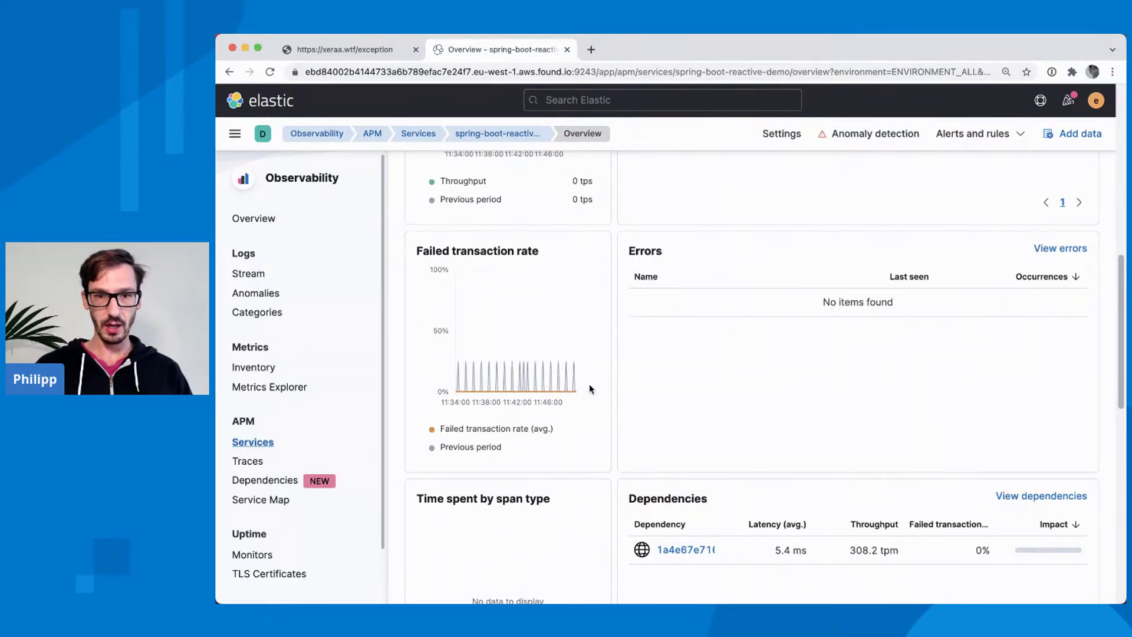
# - Reload the demo app's /exception page twice to generate new 500 errors
pyautogui.click(348, 49)
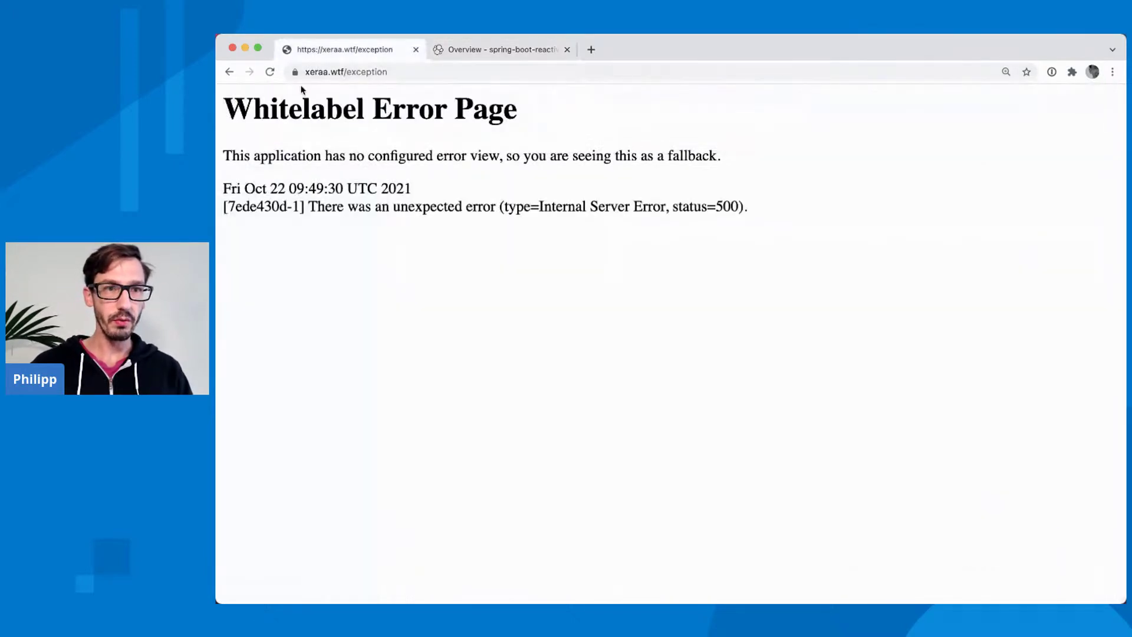
pyautogui.click(267, 72)
pyautogui.click(267, 73)
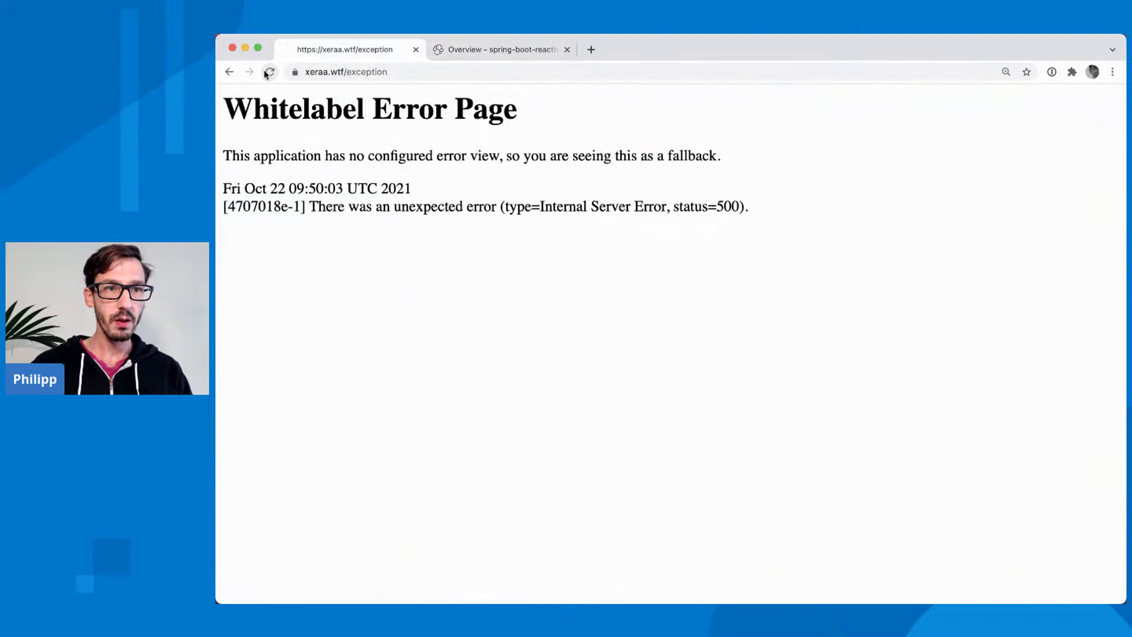
# - Refresh Kibana's overview and open the failing org.springframework transaction
pyautogui.click(467, 49)
pyautogui.scroll(10, 894, 271)
pyautogui.click(1074, 313)
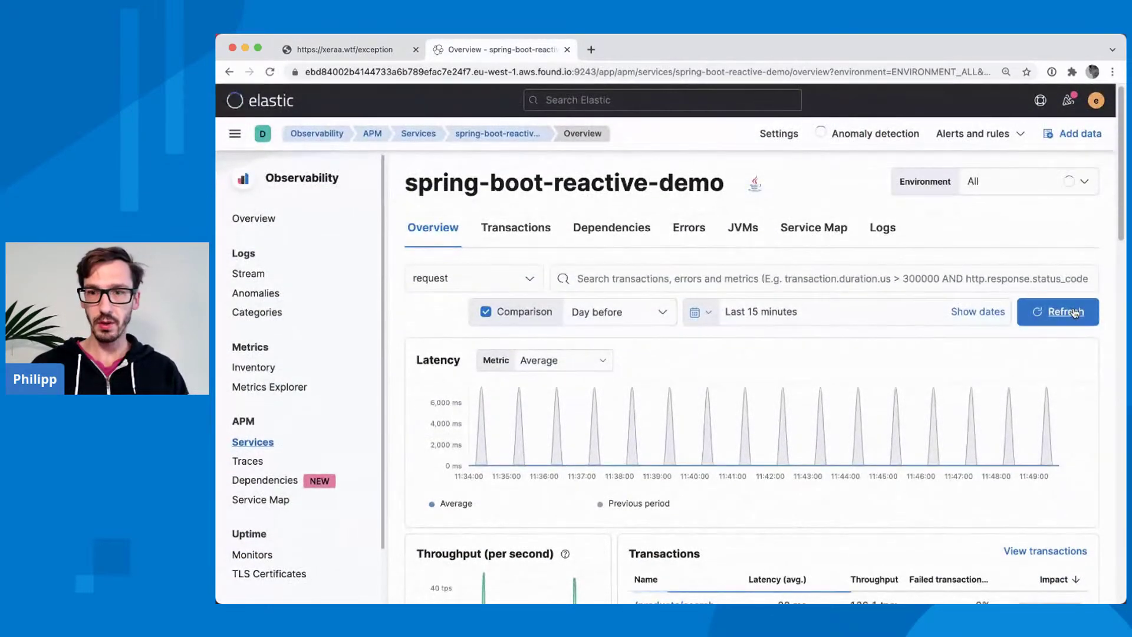
pyautogui.scroll(-7, 1074, 313)
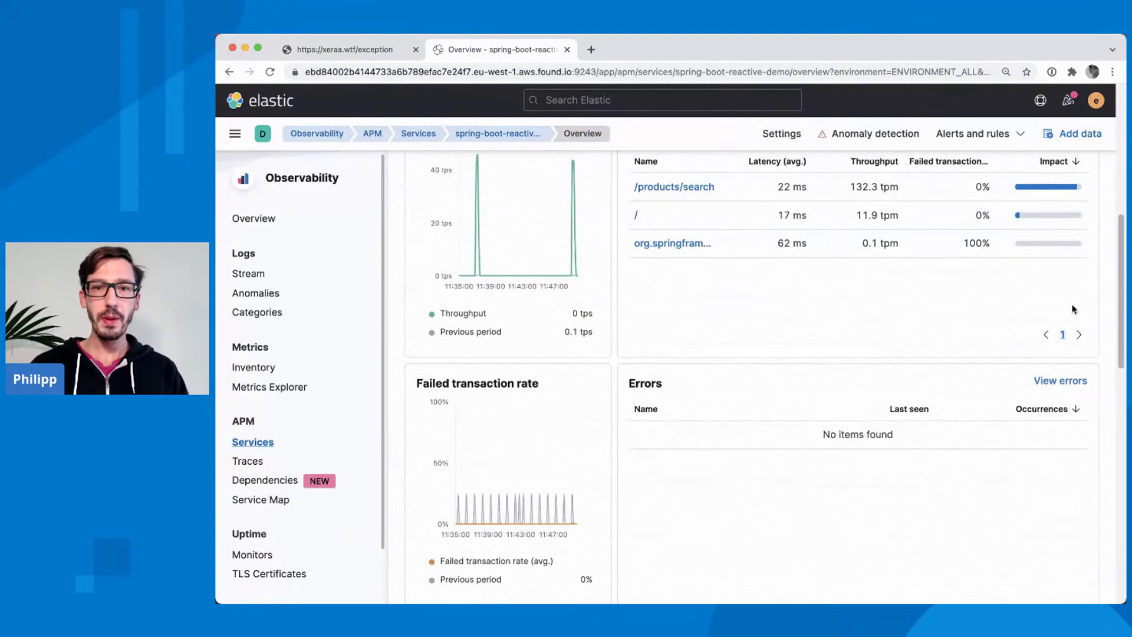
pyautogui.scroll(1, 870, 370)
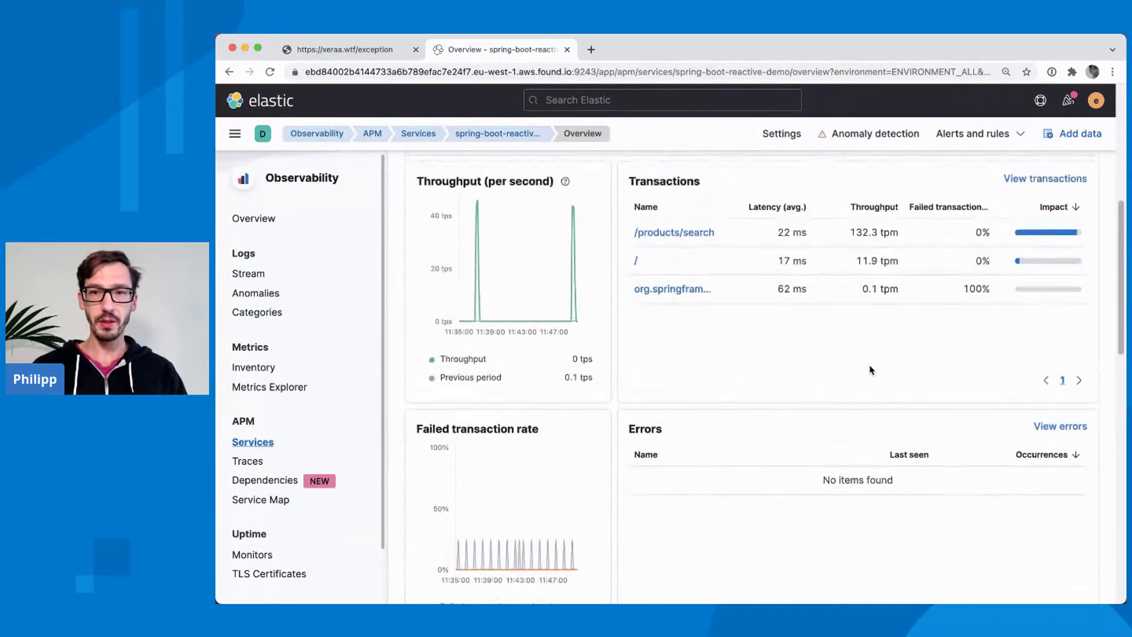
pyautogui.click(686, 290)
# - Review the failing transaction's trace sample, then open the / transaction's 14 ms 200 OK sample
pyautogui.scroll(-7, 677, 441)
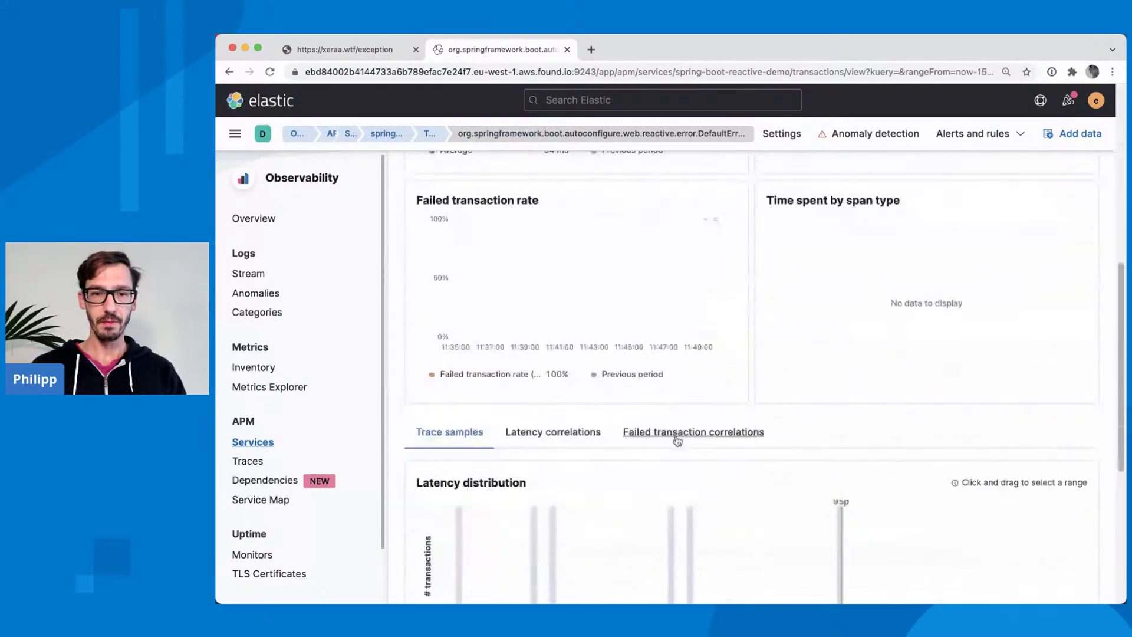
pyautogui.scroll(-5, 675, 441)
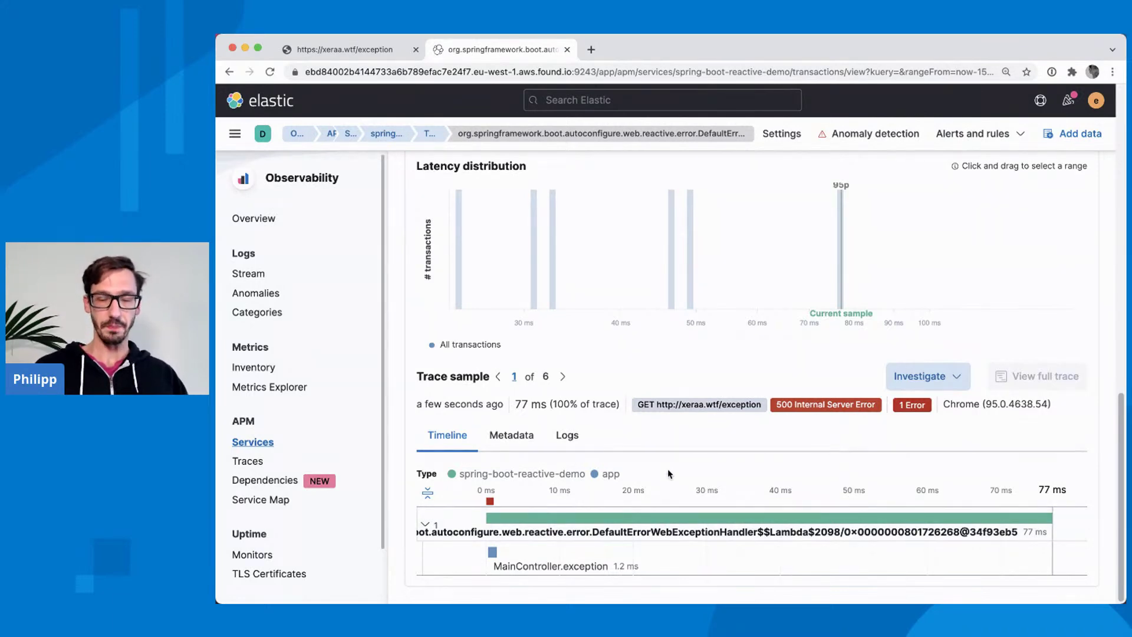
pyautogui.press('super+bracketleft')
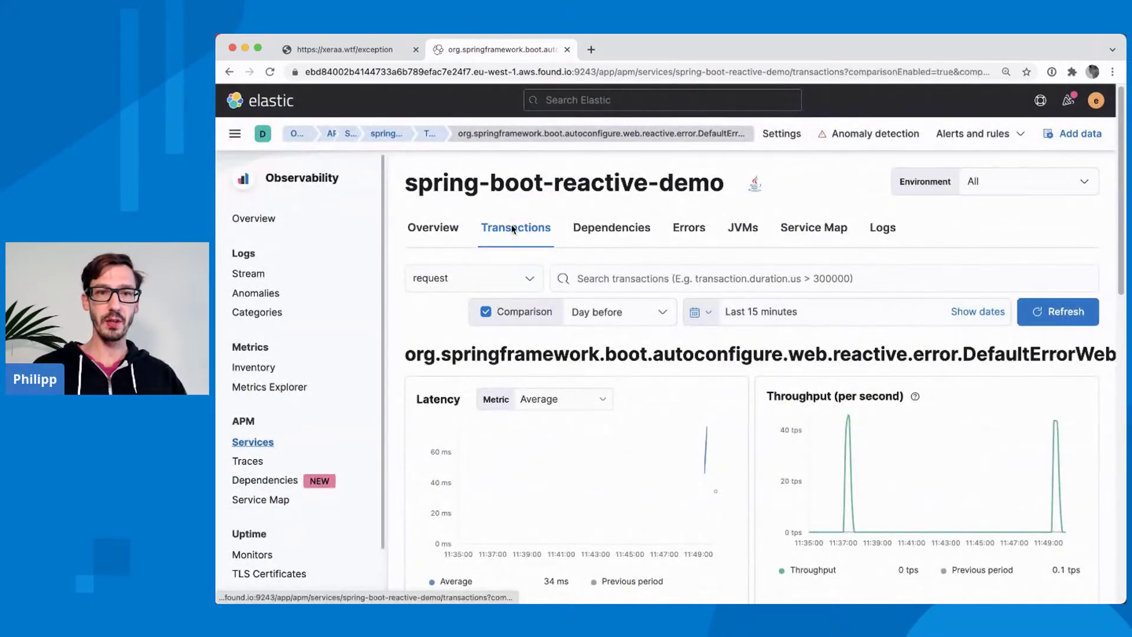
pyautogui.scroll(-10, 625, 416)
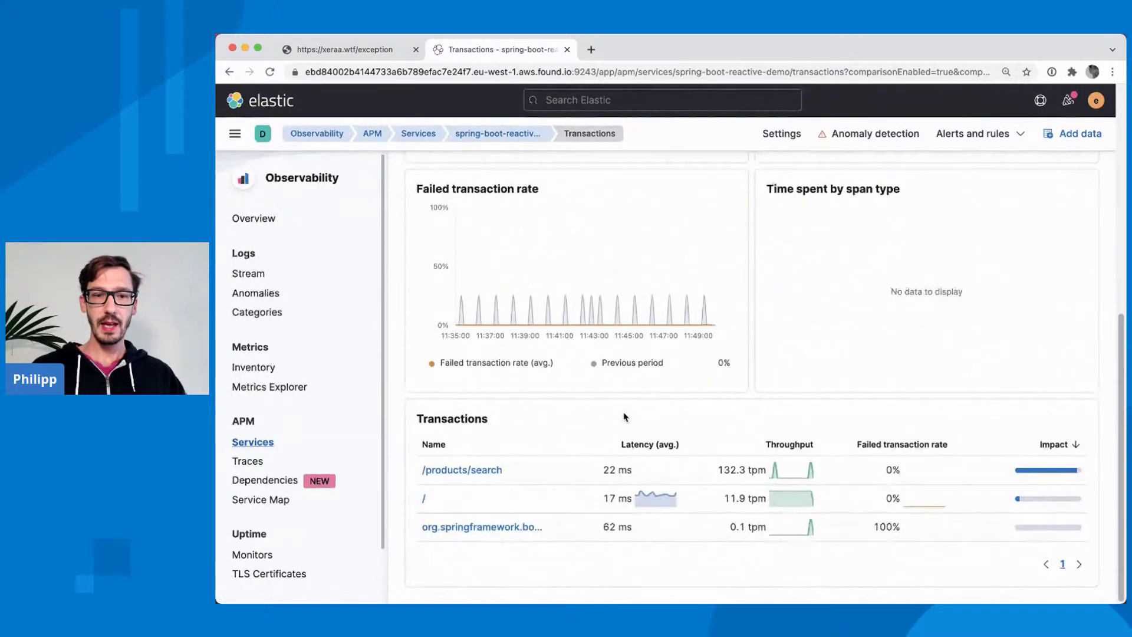
pyautogui.click(423, 500)
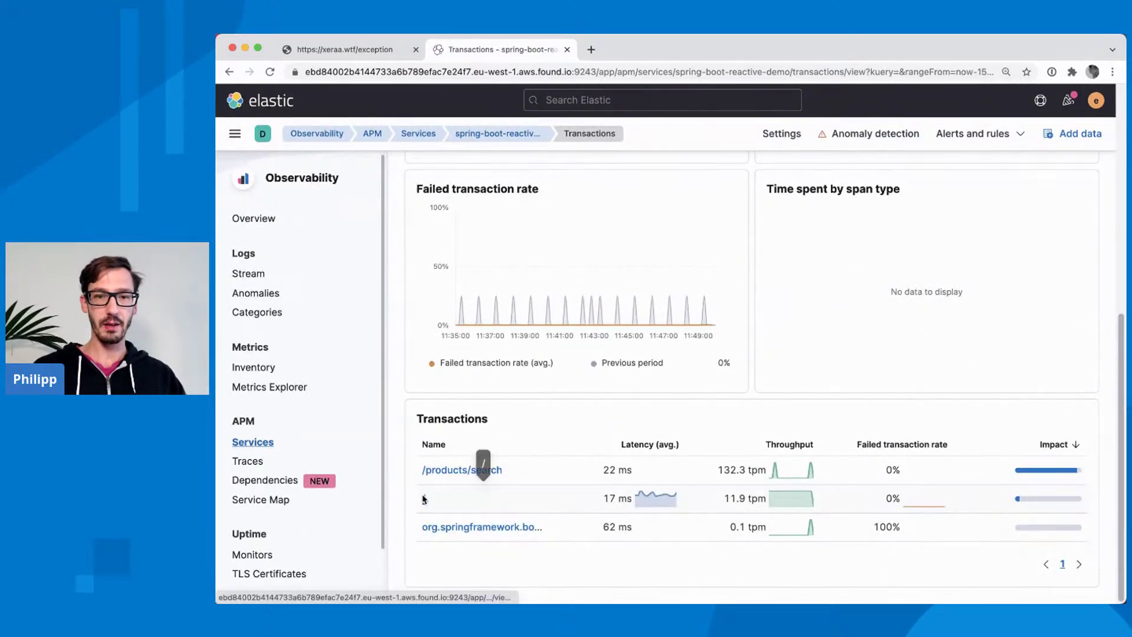
pyautogui.scroll(-10, 660, 442)
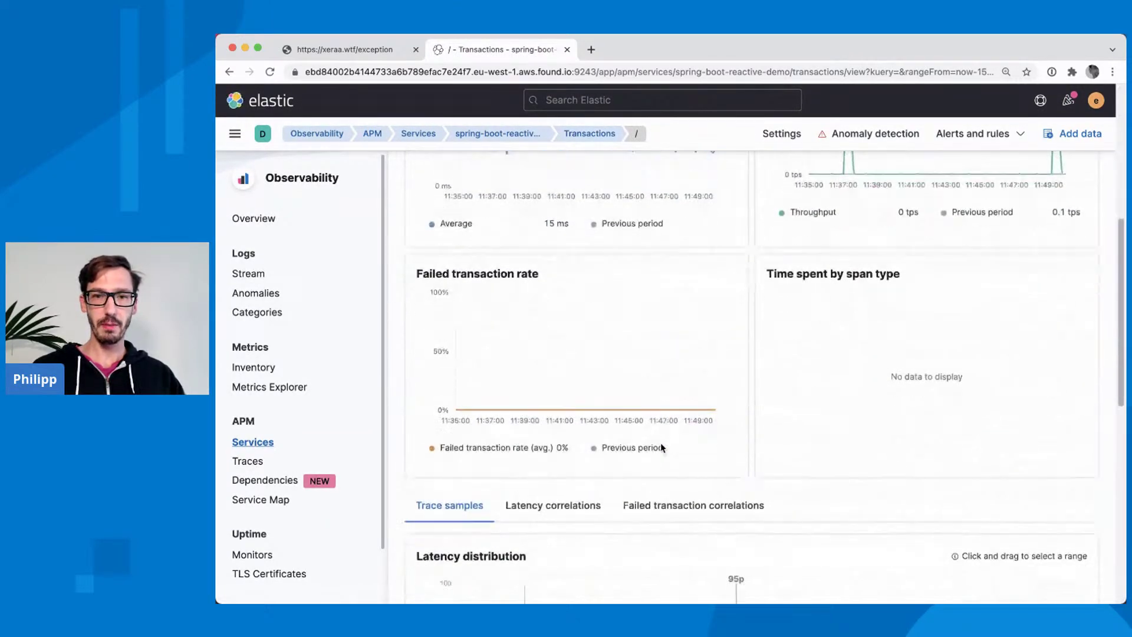
pyautogui.scroll(-3, 660, 447)
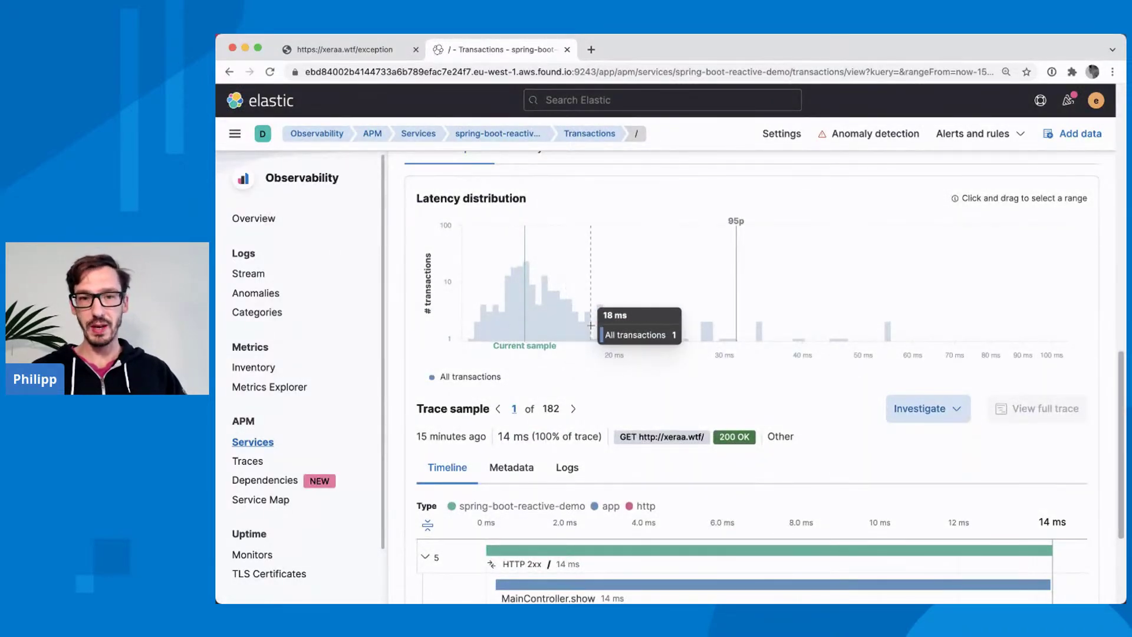
pyautogui.scroll(-4, 663, 322)
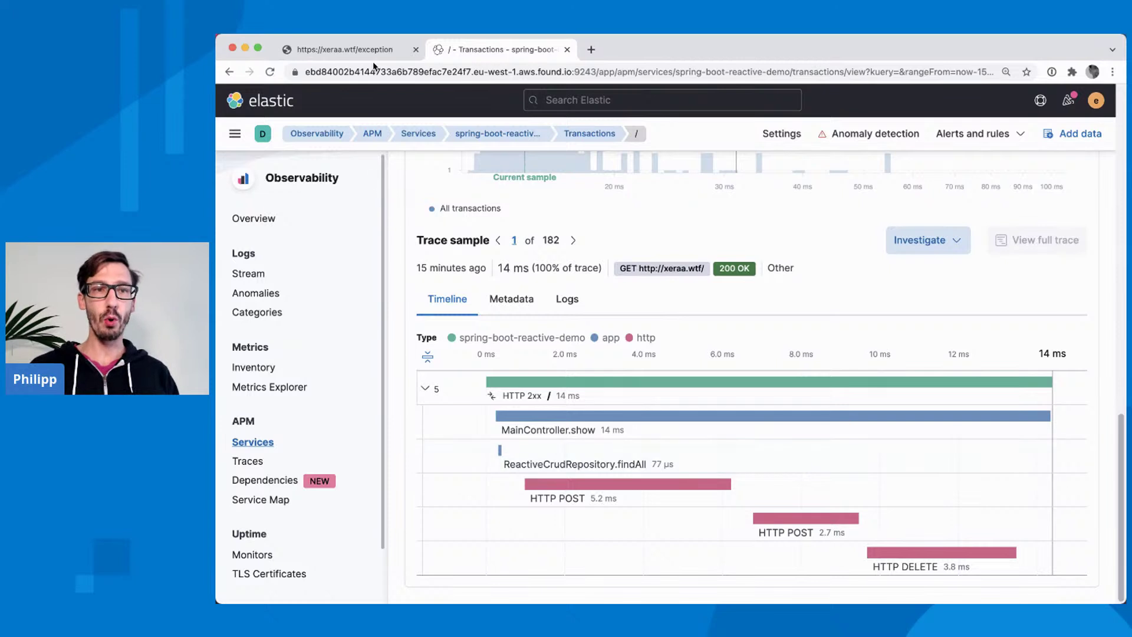
# - In the xeraa.wtf tab, remove 'exception' from the URL to load the Products Page
pyautogui.click(378, 49)
pyautogui.doubleClick(345, 72)
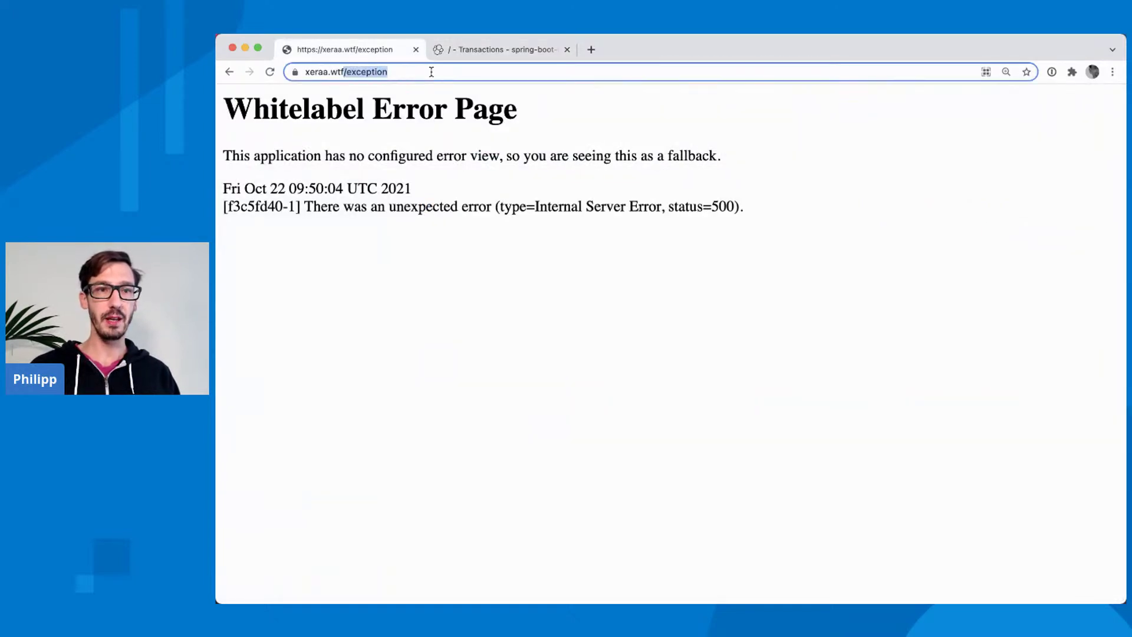
pyautogui.press('BackSpace')
pyautogui.press('Return')
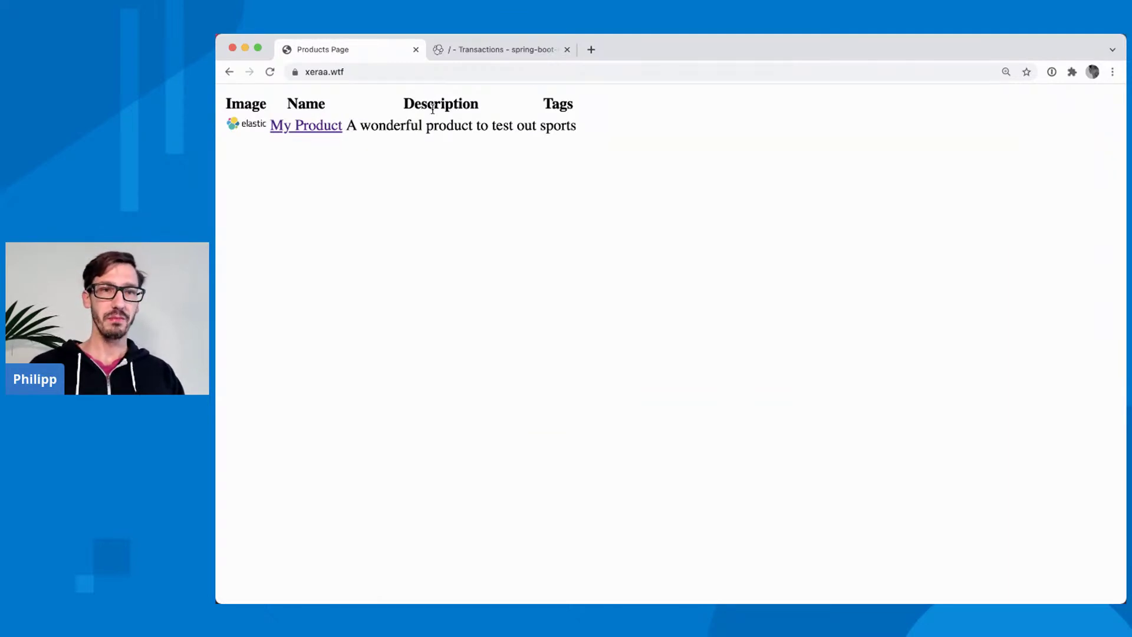
# - Return to Kibana's '/' transaction page for spring-boot-reactive-demo, scrolled back to the top
pyautogui.click(519, 49)
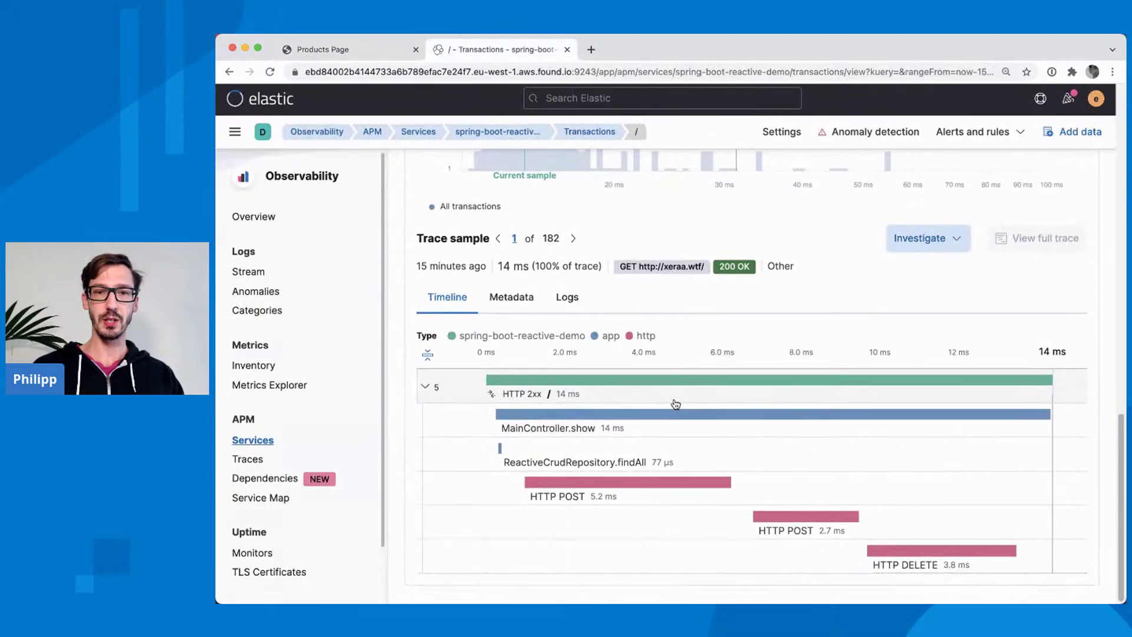
pyautogui.scroll(1, 673, 405)
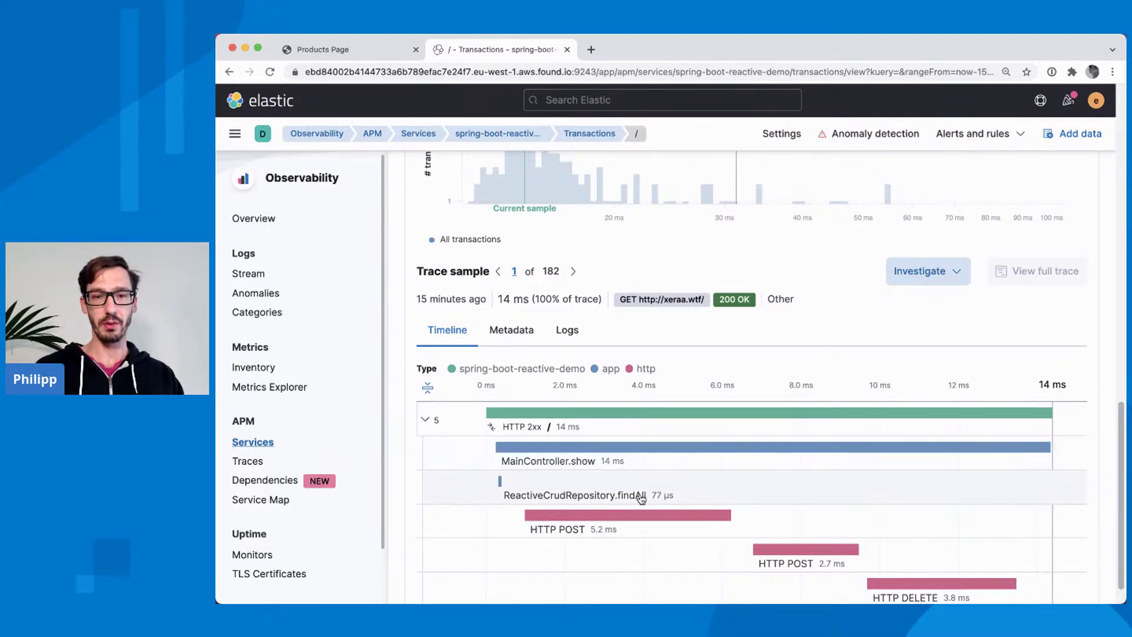
pyautogui.scroll(10, 878, 513)
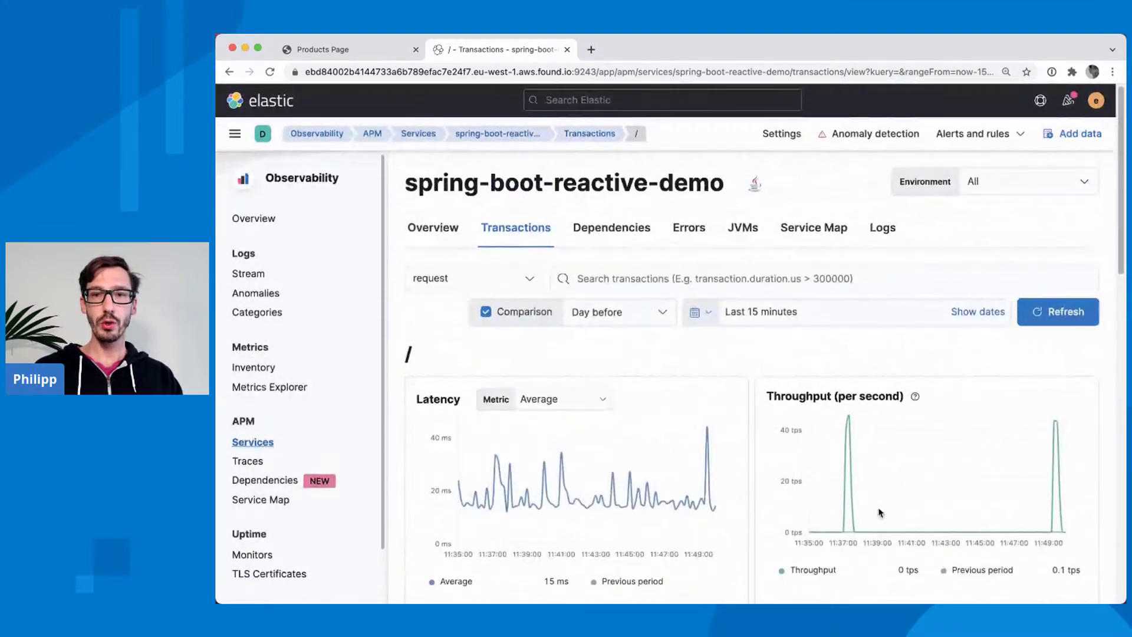
# - Inspect the external dependency node on the service map, then view the service's JVMs
pyautogui.click(825, 228)
pyautogui.scroll(-3, 789, 349)
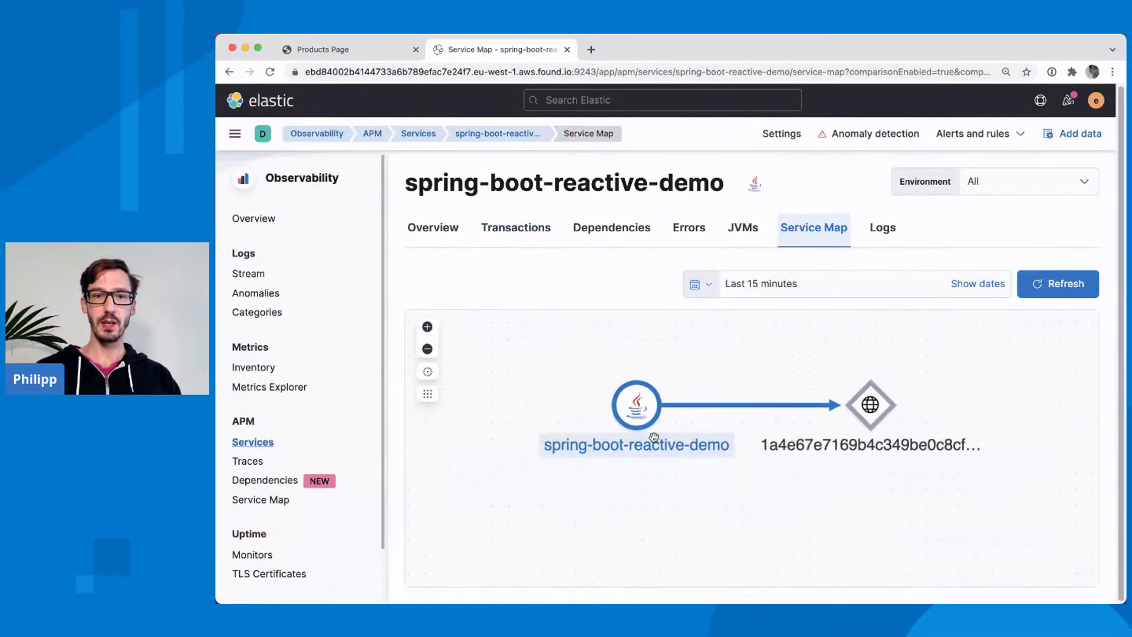
pyautogui.click(875, 418)
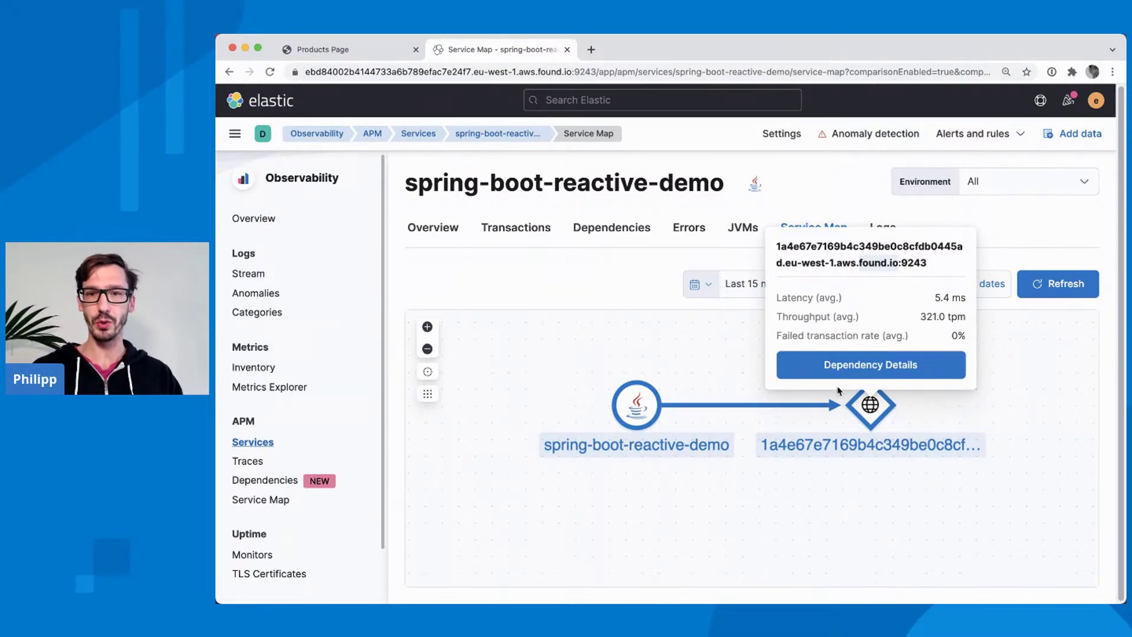
pyautogui.click(843, 504)
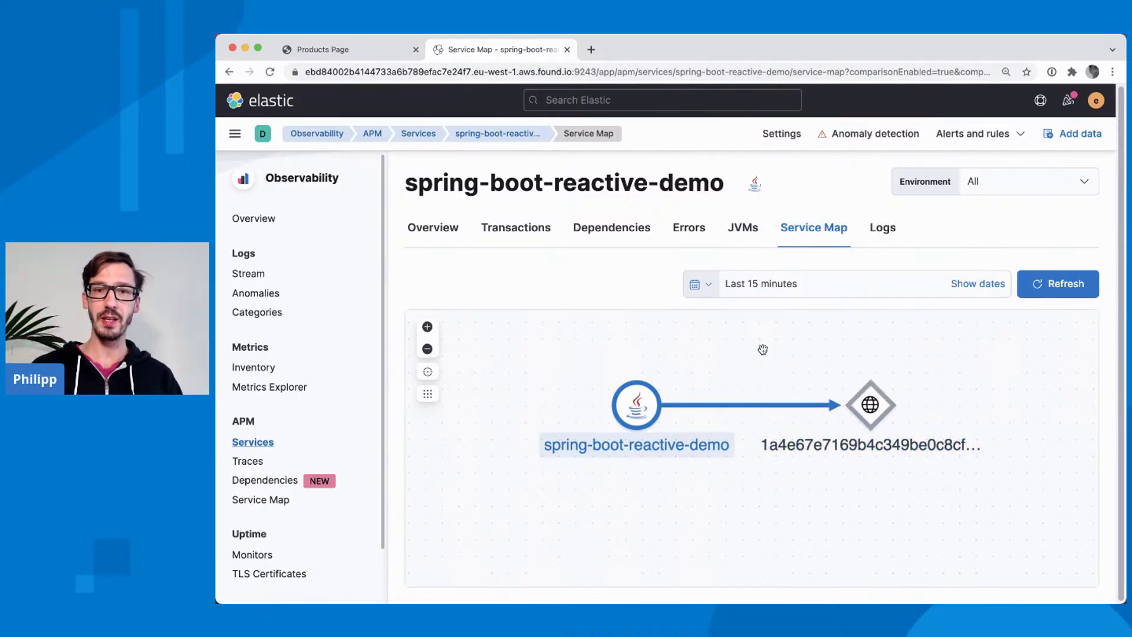
pyautogui.click(745, 232)
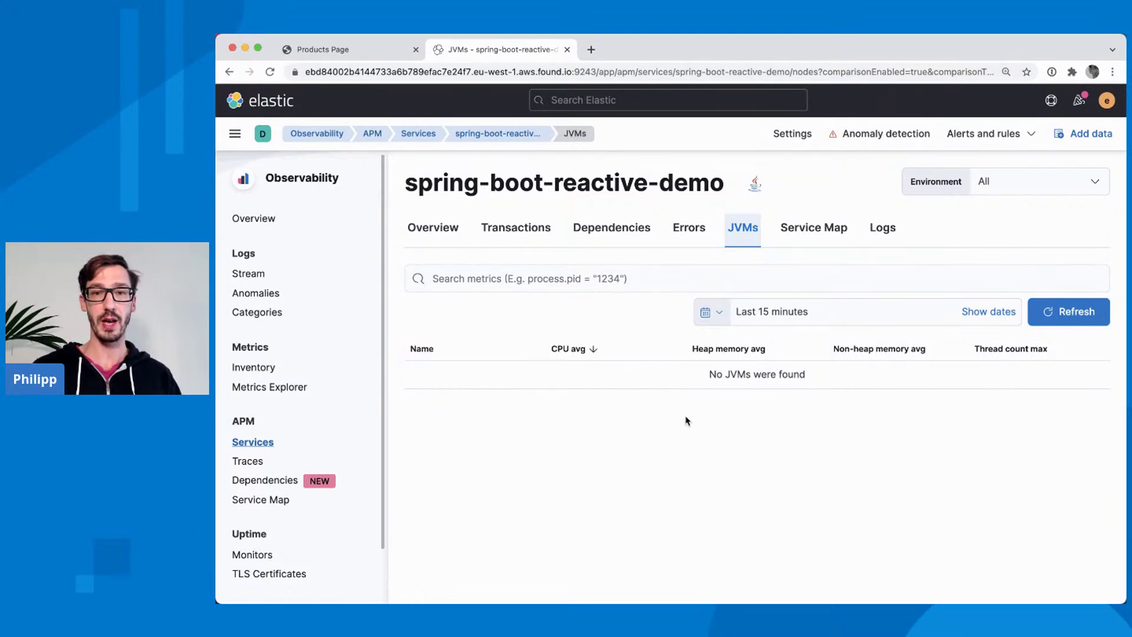
# - From the service's Errors list, open the 'a wild runtime exception occurs' error group
pyautogui.click(695, 230)
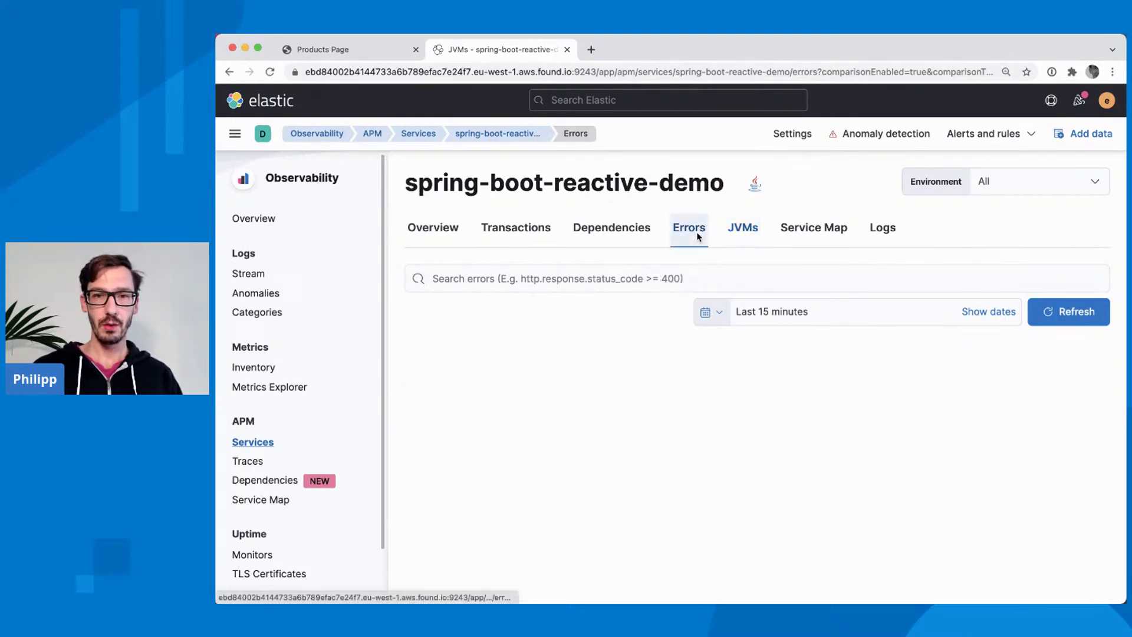
pyautogui.scroll(-1, 706, 398)
pyautogui.scroll(-2, 706, 397)
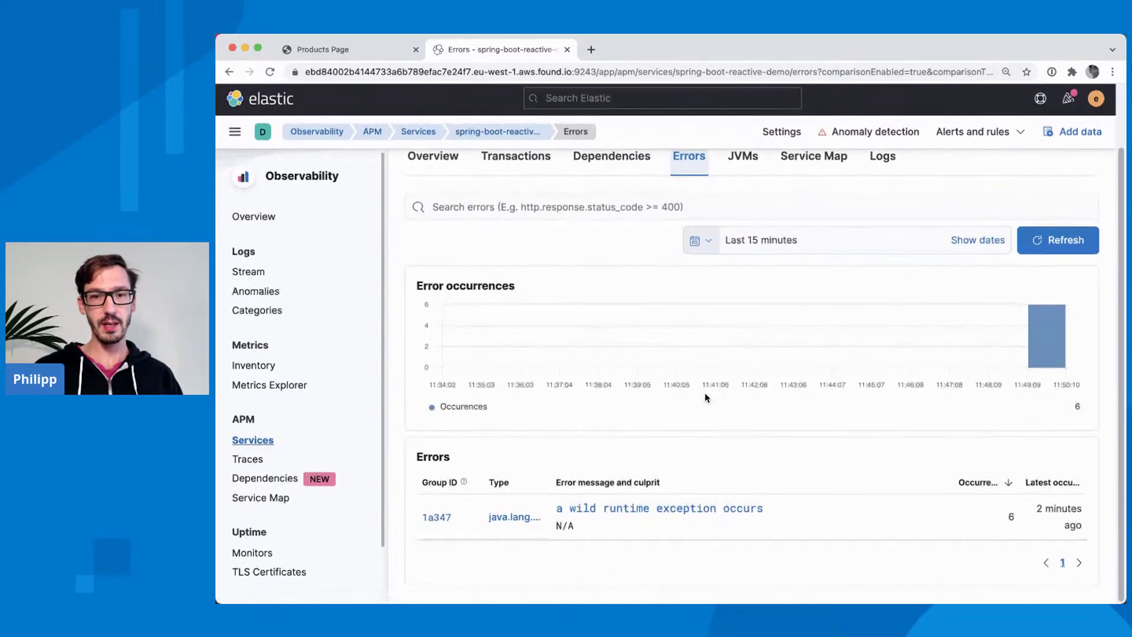
pyautogui.click(662, 511)
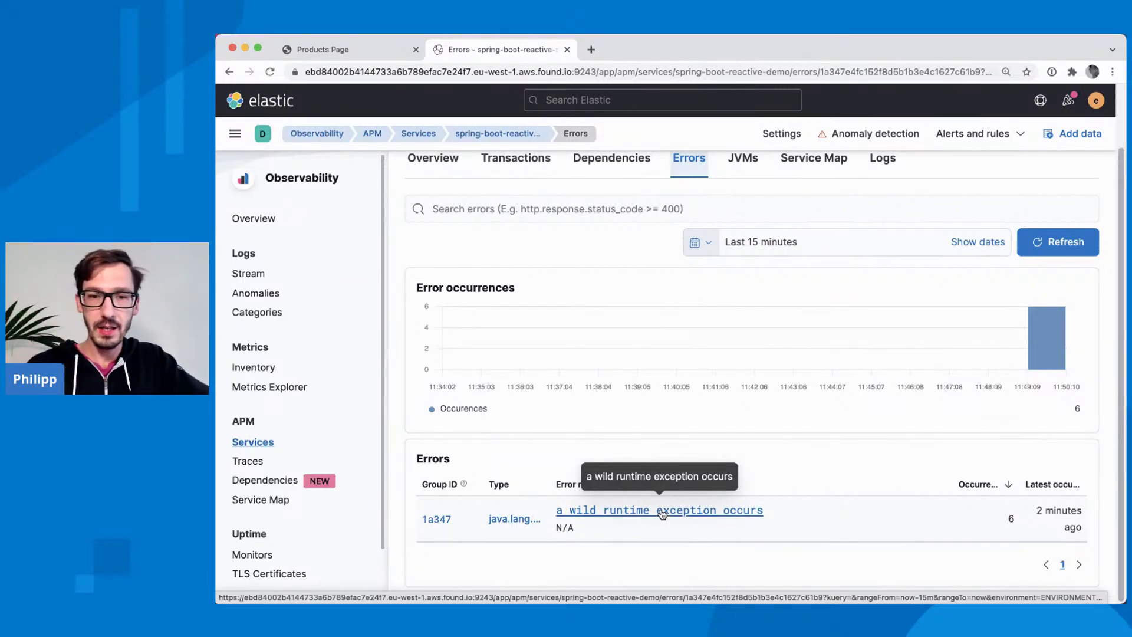
pyautogui.scroll(-8, 660, 508)
pyautogui.scroll(-5, 660, 508)
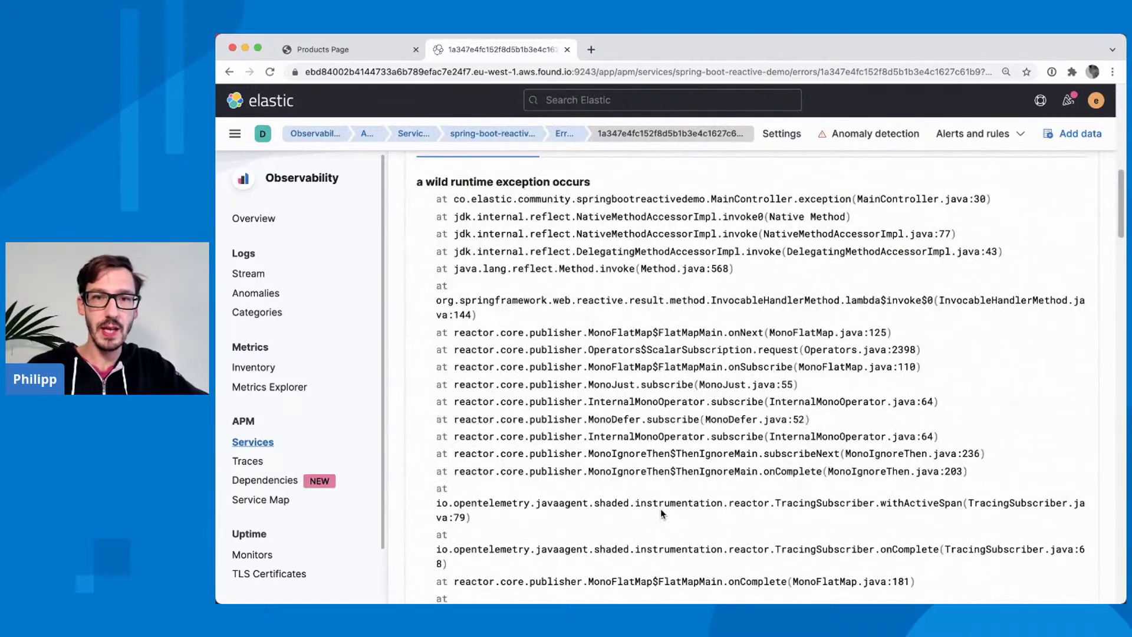
pyautogui.moveTo(760, 197)
pyautogui.mouseDown()
pyautogui.moveTo(900, 198)
pyautogui.moveTo(437, 198)
pyautogui.moveTo(1011, 201)
pyautogui.mouseUp()
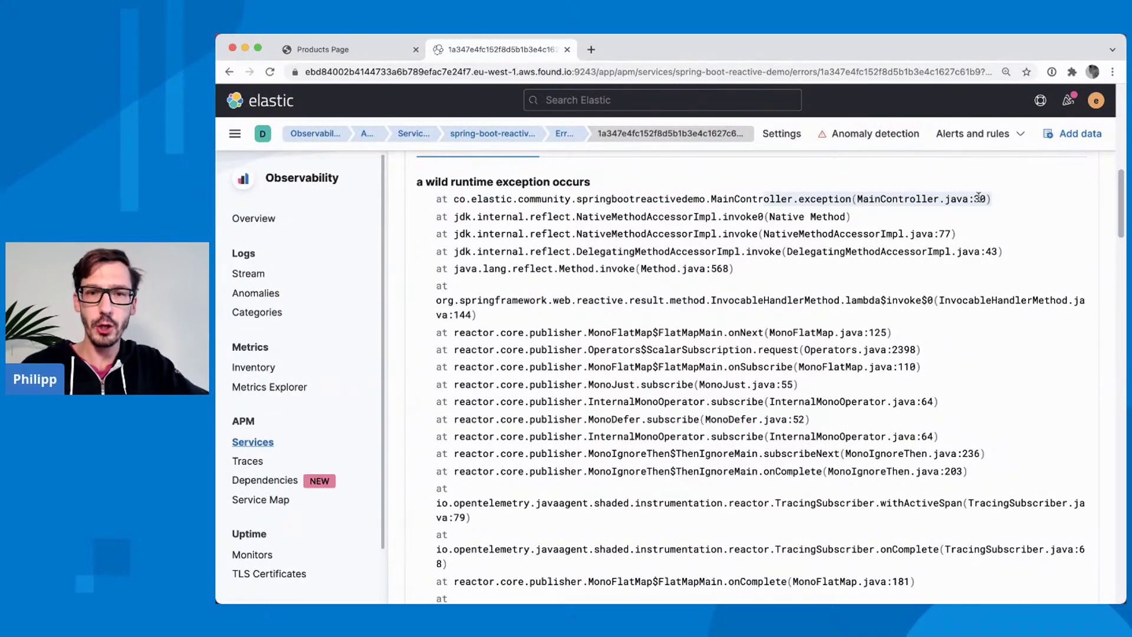
pyautogui.scroll(10, 979, 198)
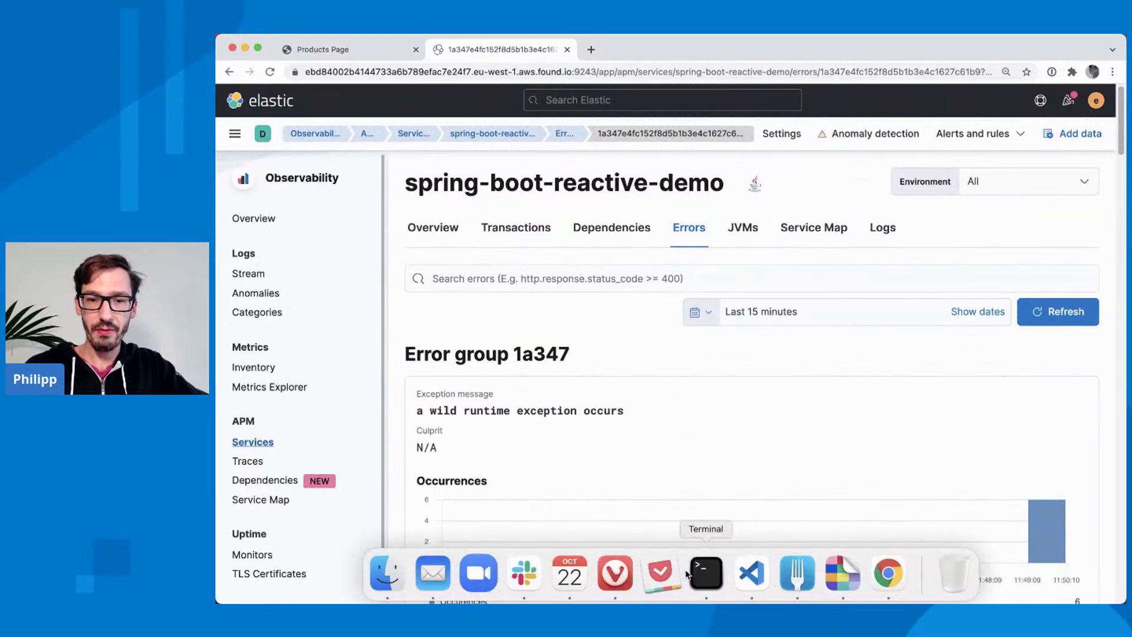
# - Bring Terminal forward and highlight the search term 'wonderful' in the ab command
pyautogui.click(699, 571)
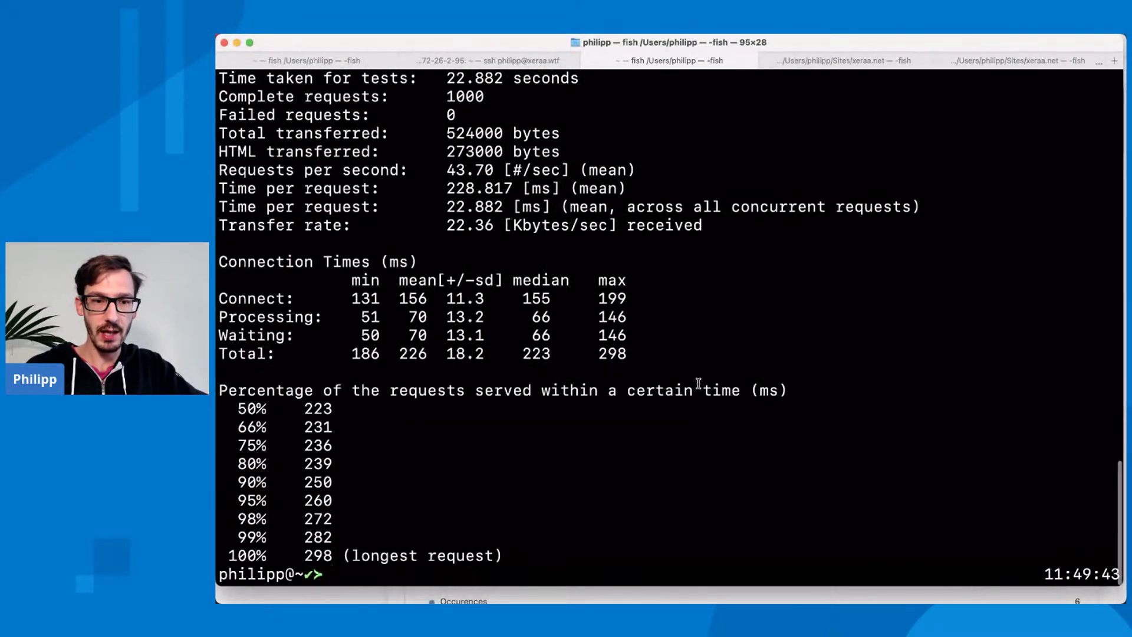
pyautogui.scroll(8, 677, 335)
pyautogui.scroll(5, 678, 335)
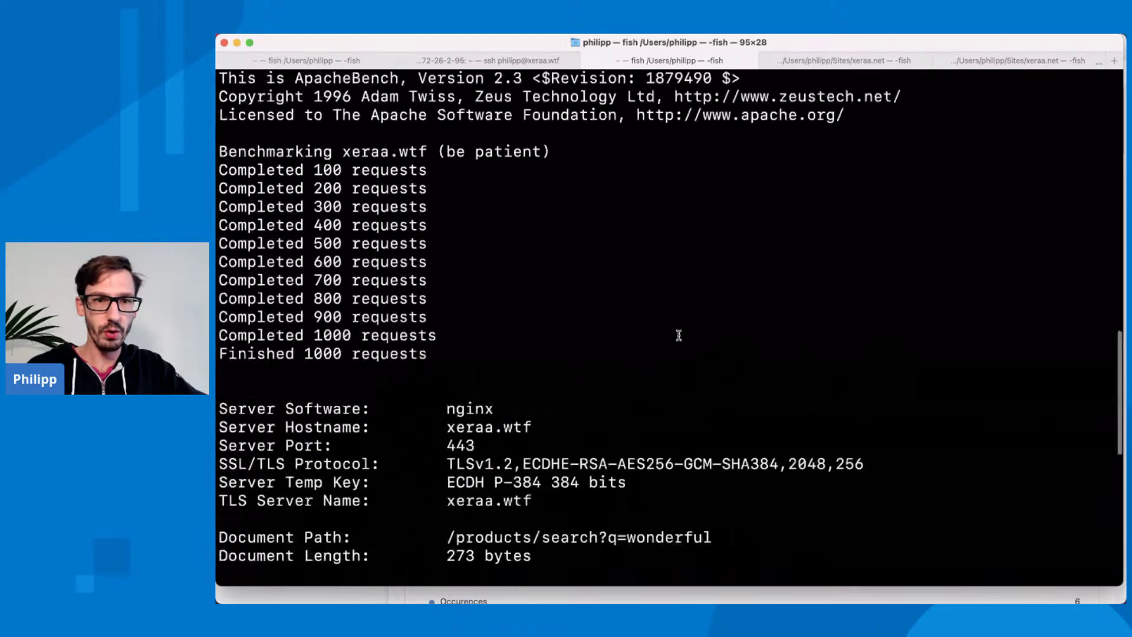
pyautogui.doubleClick(873, 151)
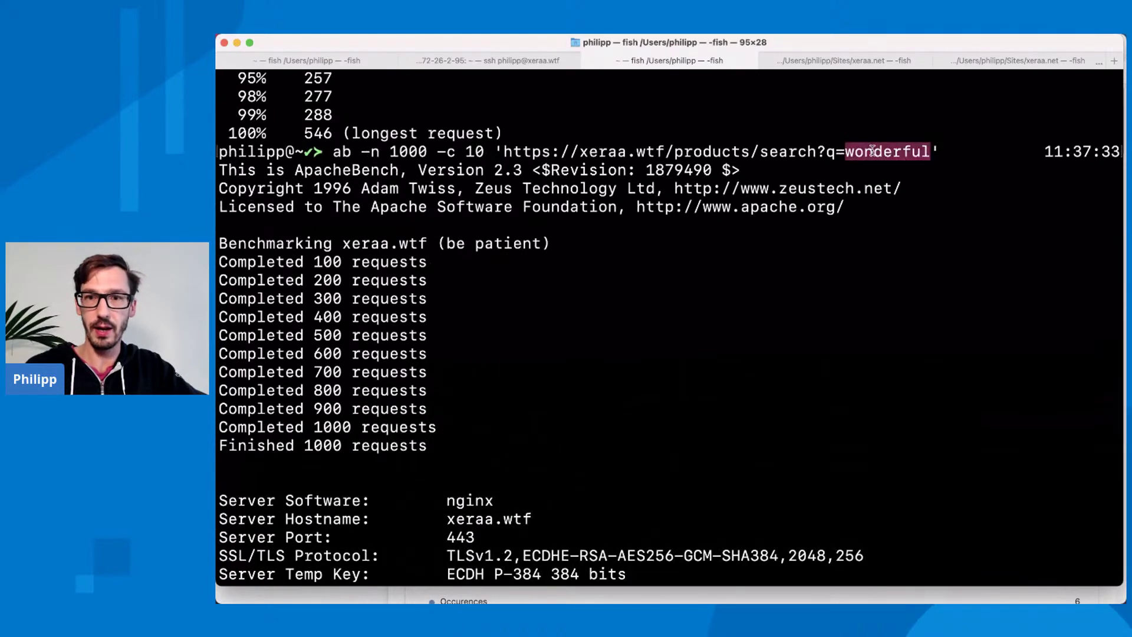
pyautogui.scroll(-13, 873, 151)
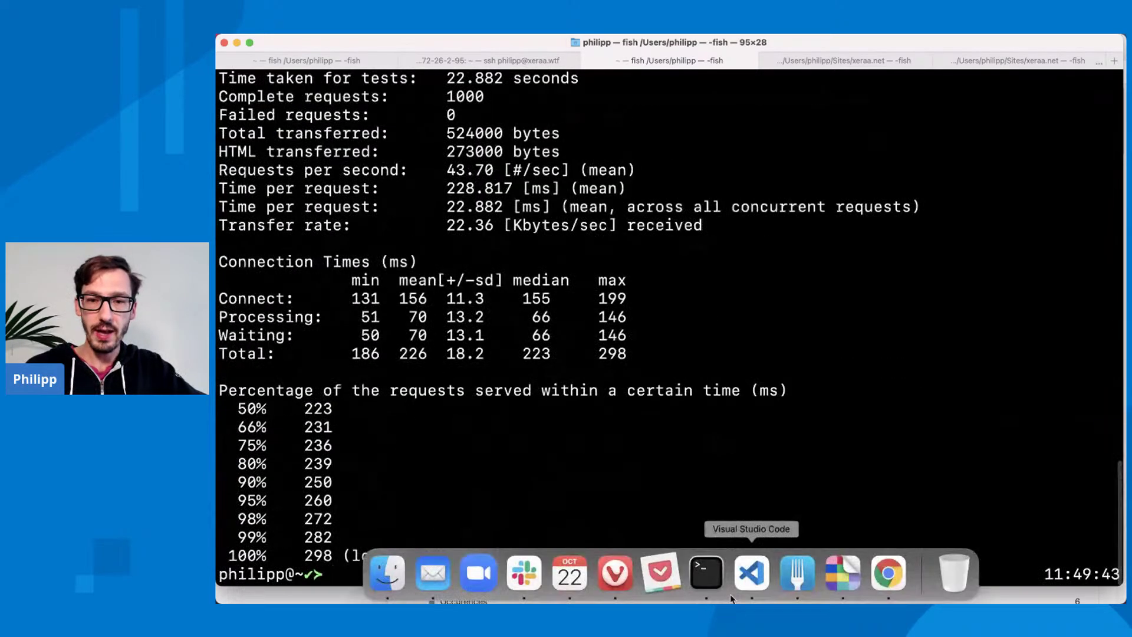
# - Show build.gradle in VS Code, scrolling across its contents
pyautogui.click(761, 586)
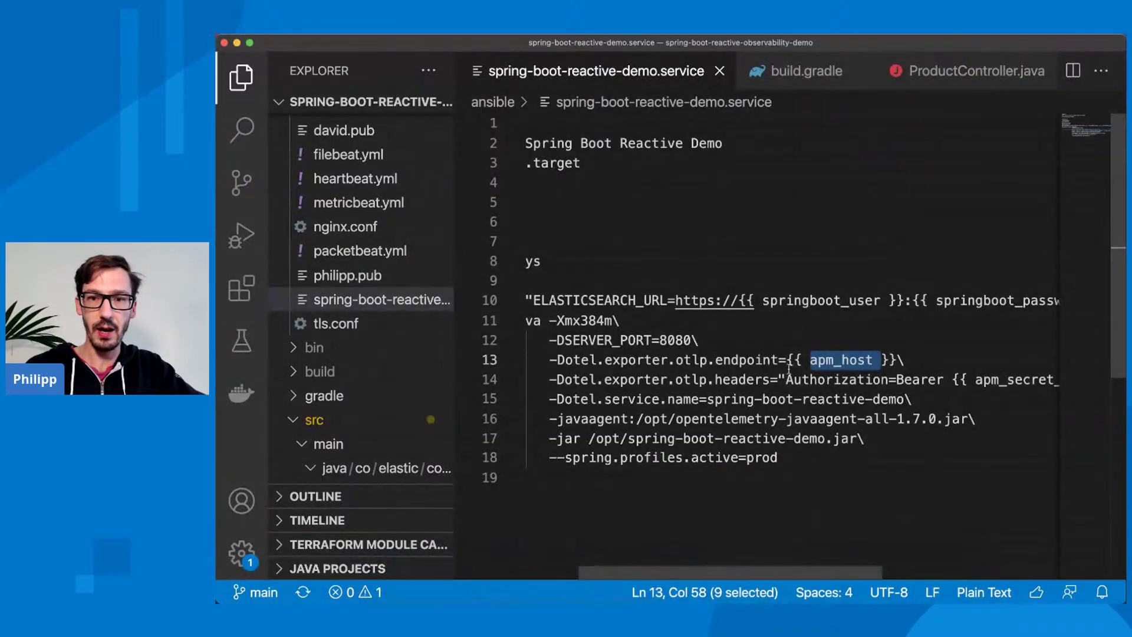
pyautogui.click(819, 81)
pyautogui.hscroll(3, 799, 248)
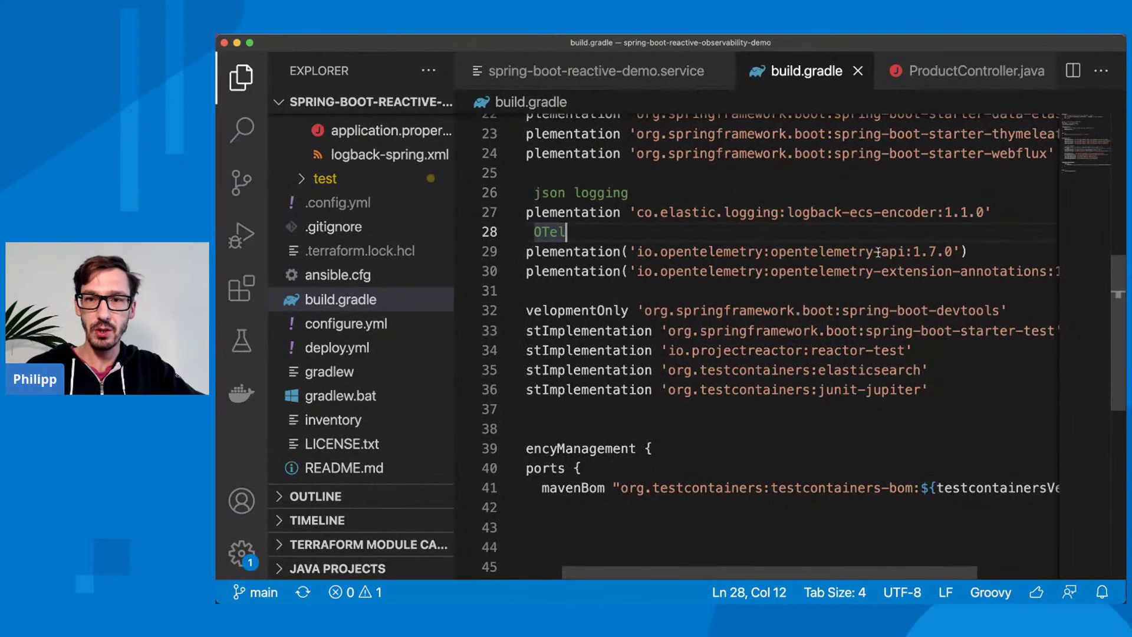
pyautogui.hscroll(3, 852, 252)
pyautogui.hscroll(3, 902, 270)
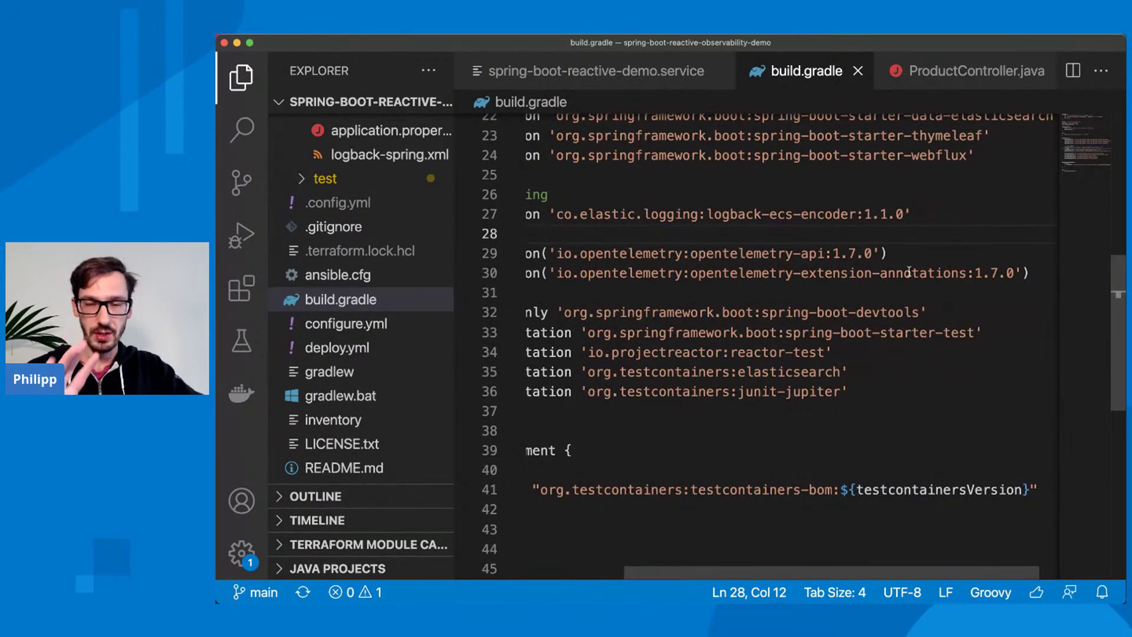
pyautogui.press('super+alt+Right')
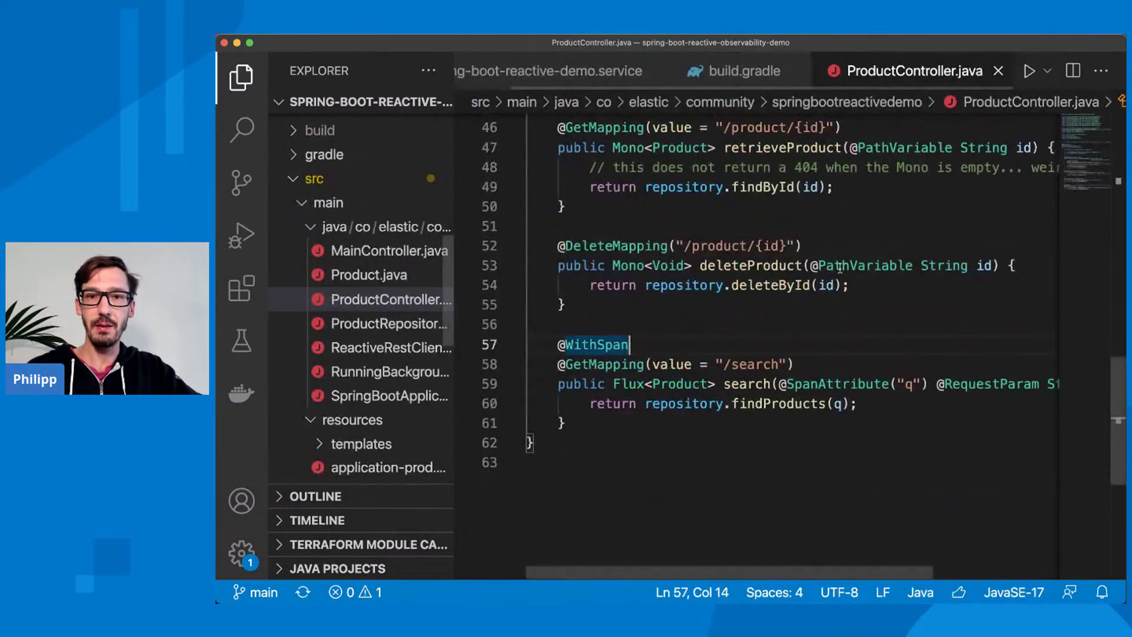
pyautogui.hscroll(10, 840, 268)
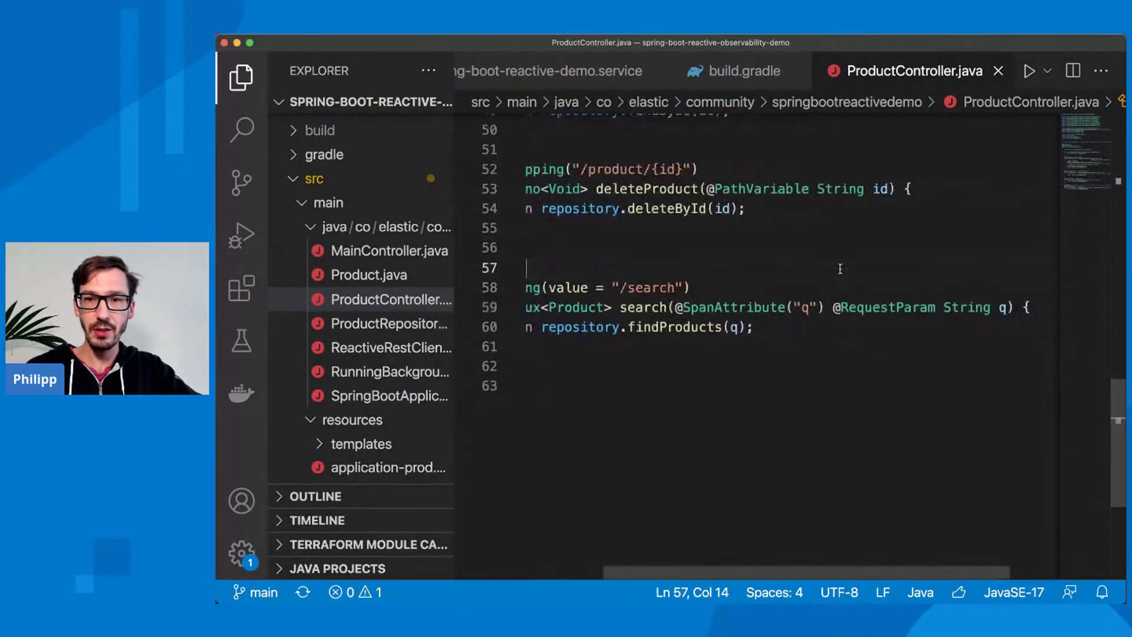
pyautogui.doubleClick(974, 304)
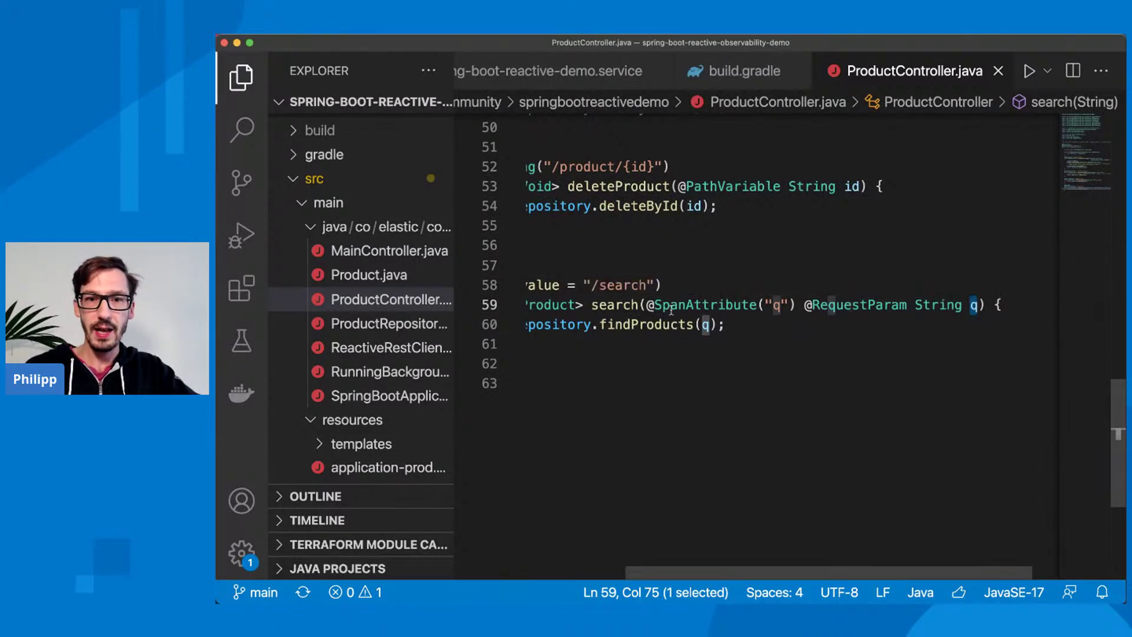
pyautogui.hscroll(-6, 665, 305)
pyautogui.hscroll(-3, 596, 282)
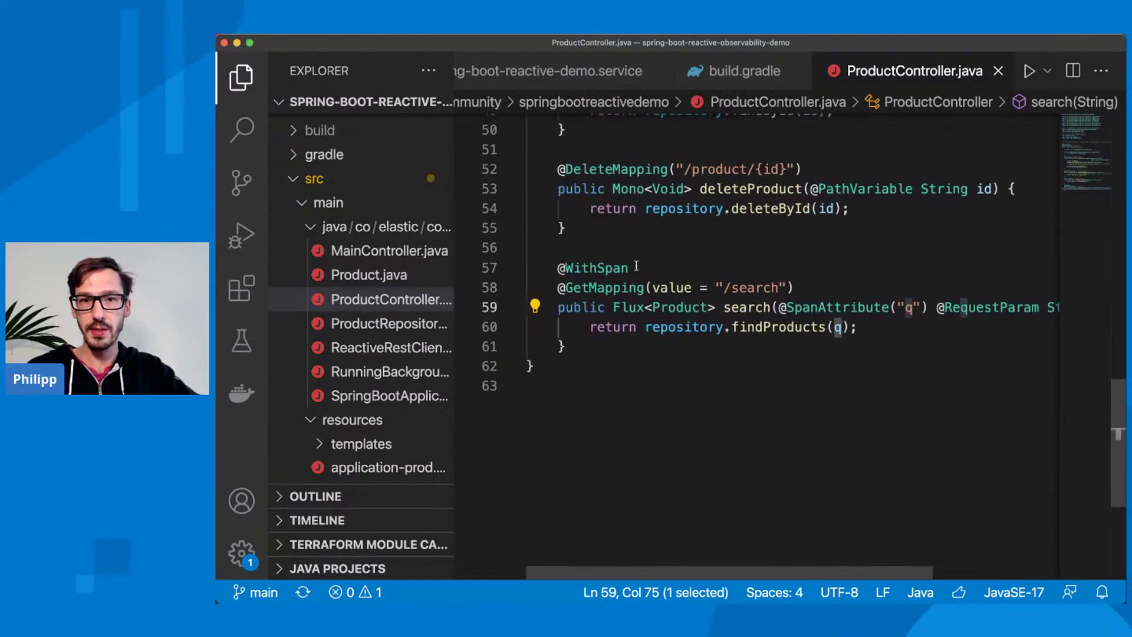
pyautogui.hscroll(2, 636, 266)
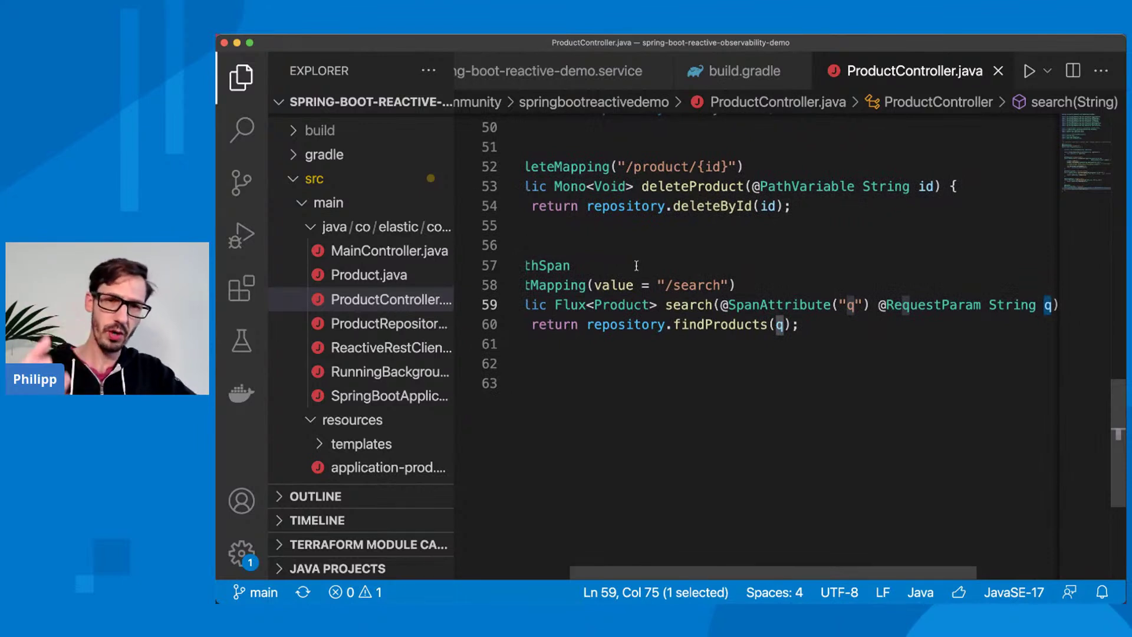
pyautogui.click(733, 361)
pyautogui.moveTo(930, 304); pyautogui.dragTo(779, 304)
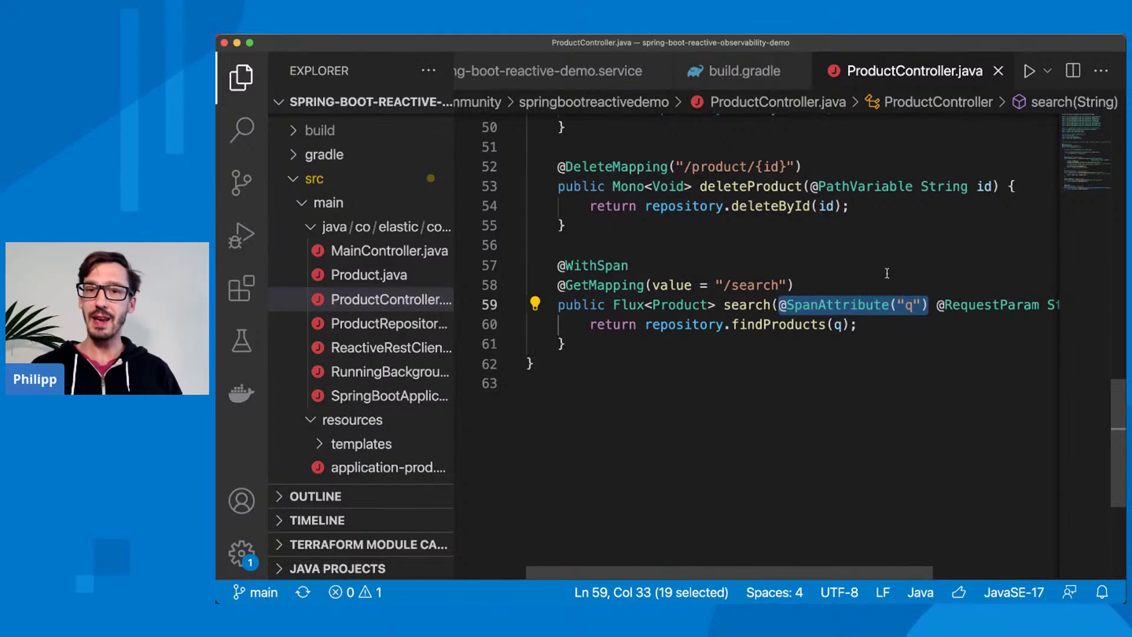
# - Highlight the two OpenTelemetry SpanAttribute and WithSpan import lines
pyautogui.scroll(1, 808, 301)
pyautogui.scroll(15, 808, 300)
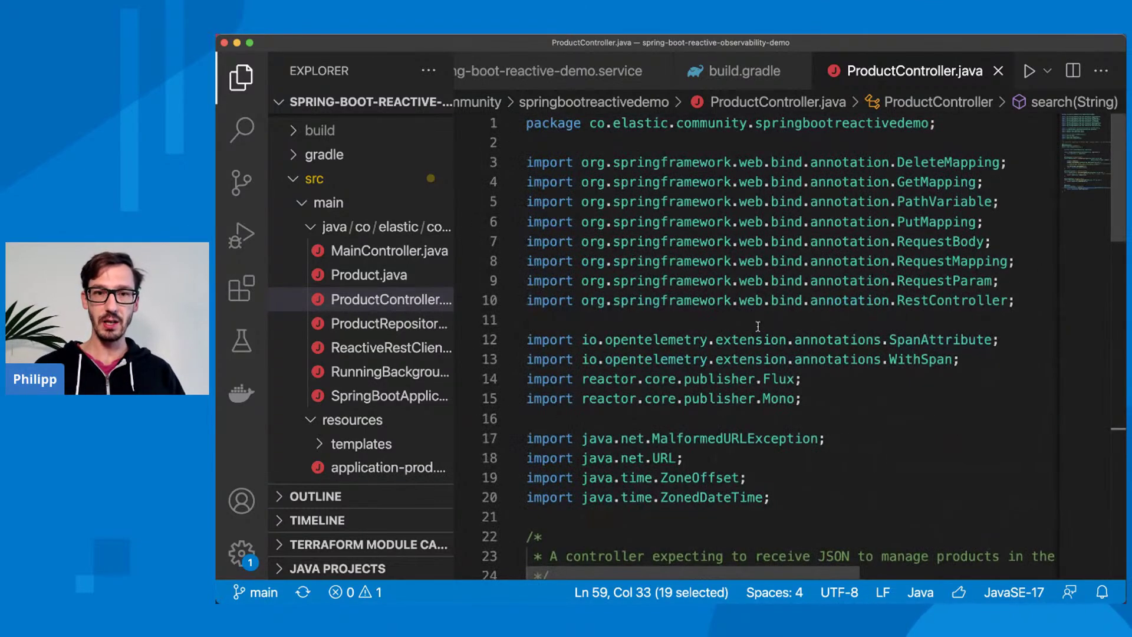
pyautogui.moveTo(969, 362); pyautogui.dragTo(378, 337)
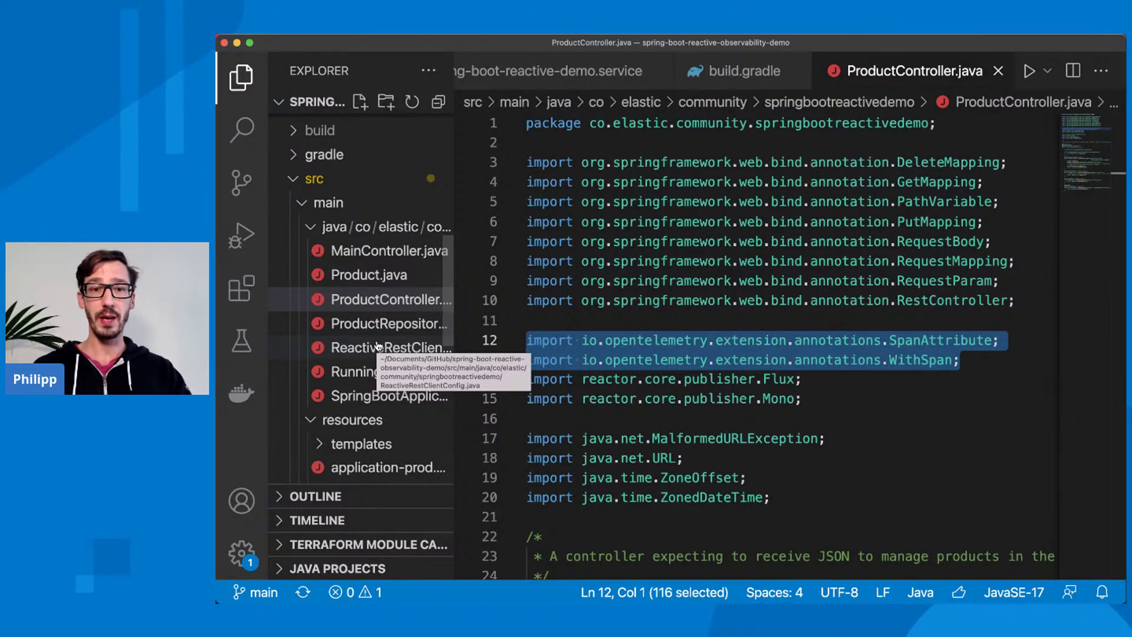
pyautogui.moveTo(660, 589)
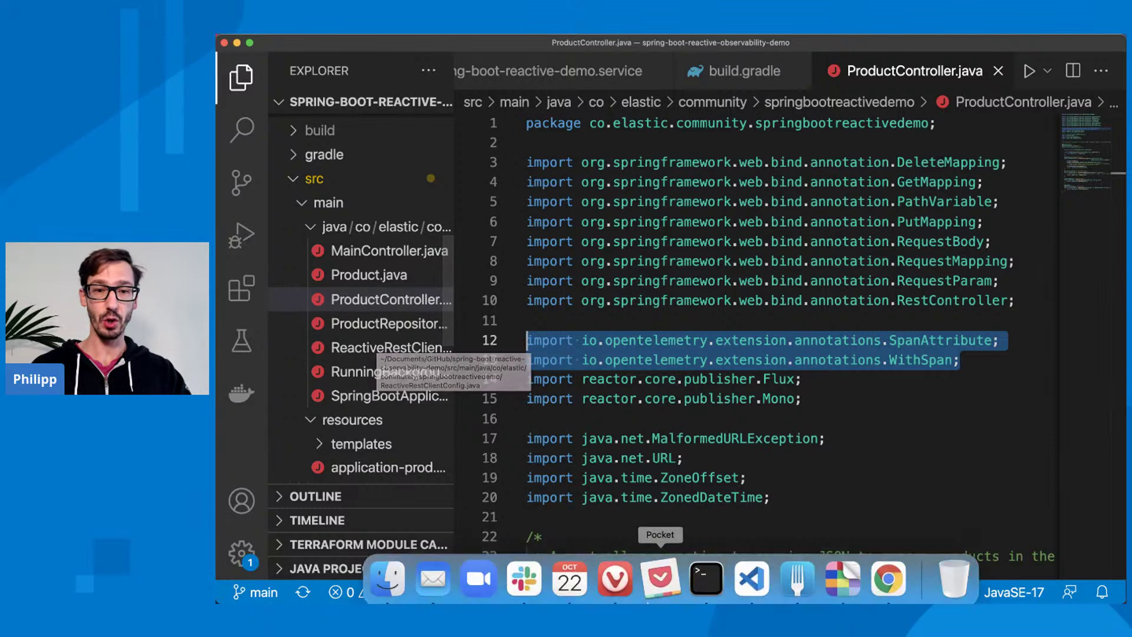
pyautogui.click(617, 581)
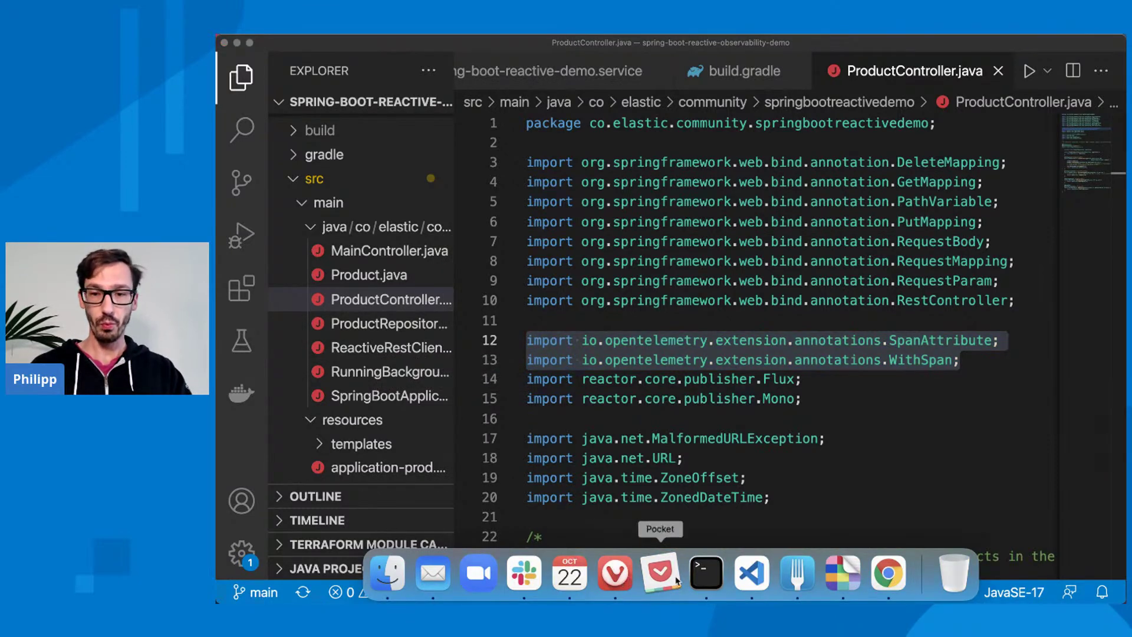
# - In Kibana's Transactions list, open /products/search and scroll down to its trace sample timeline
pyautogui.click(888, 573)
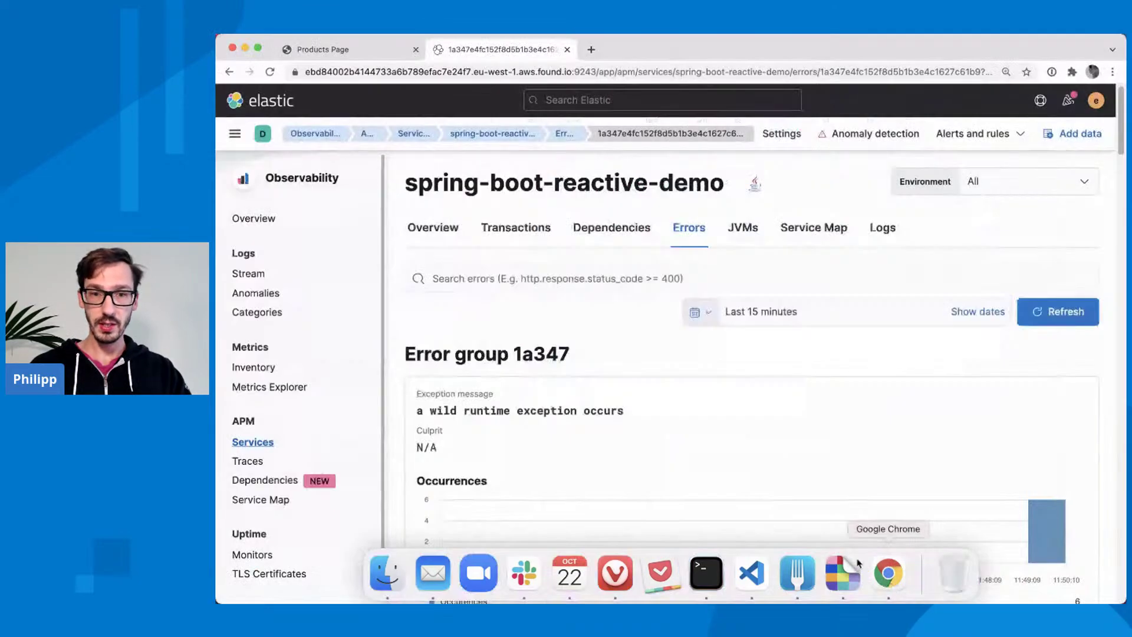
pyautogui.click(520, 238)
pyautogui.scroll(-6, 514, 375)
pyautogui.scroll(-2, 514, 375)
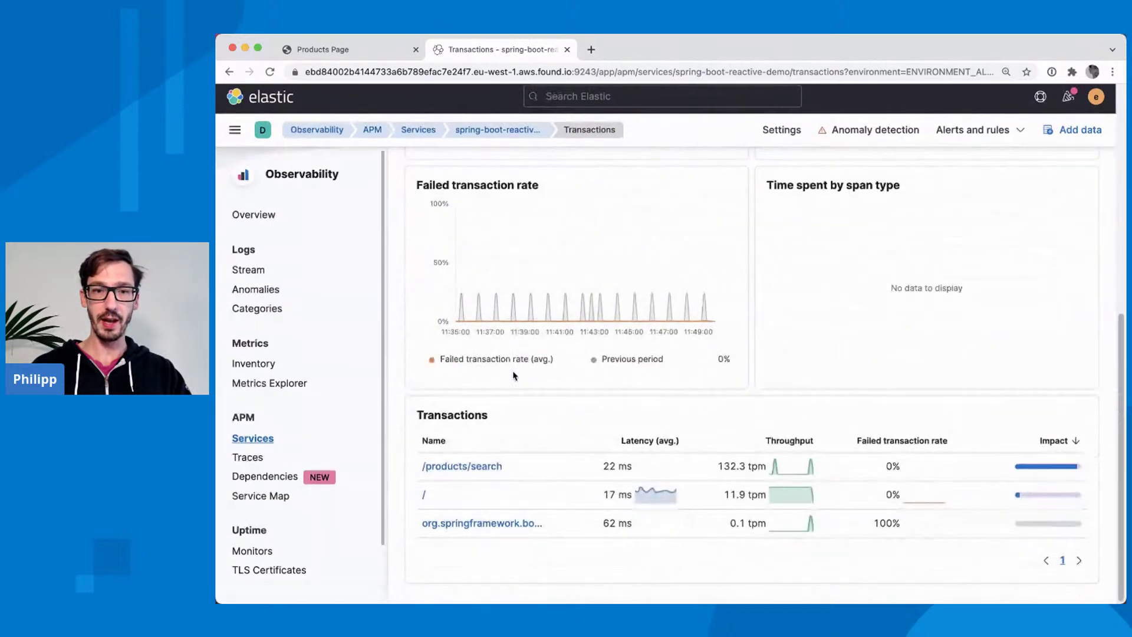
pyautogui.click(464, 473)
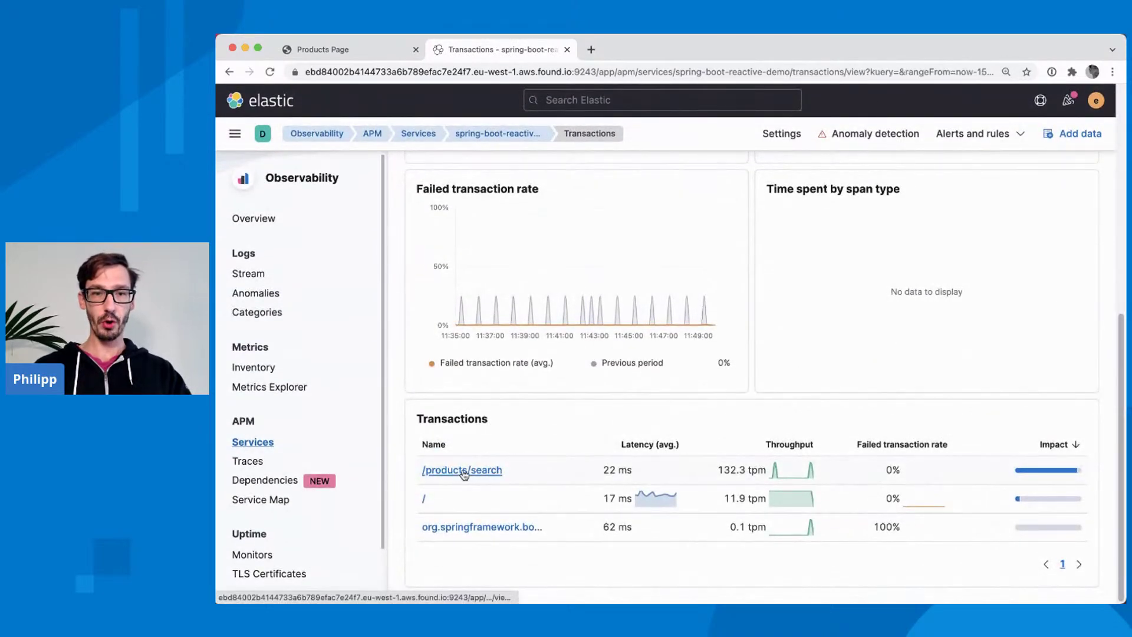
pyautogui.scroll(-10, 463, 474)
pyautogui.scroll(-6, 464, 473)
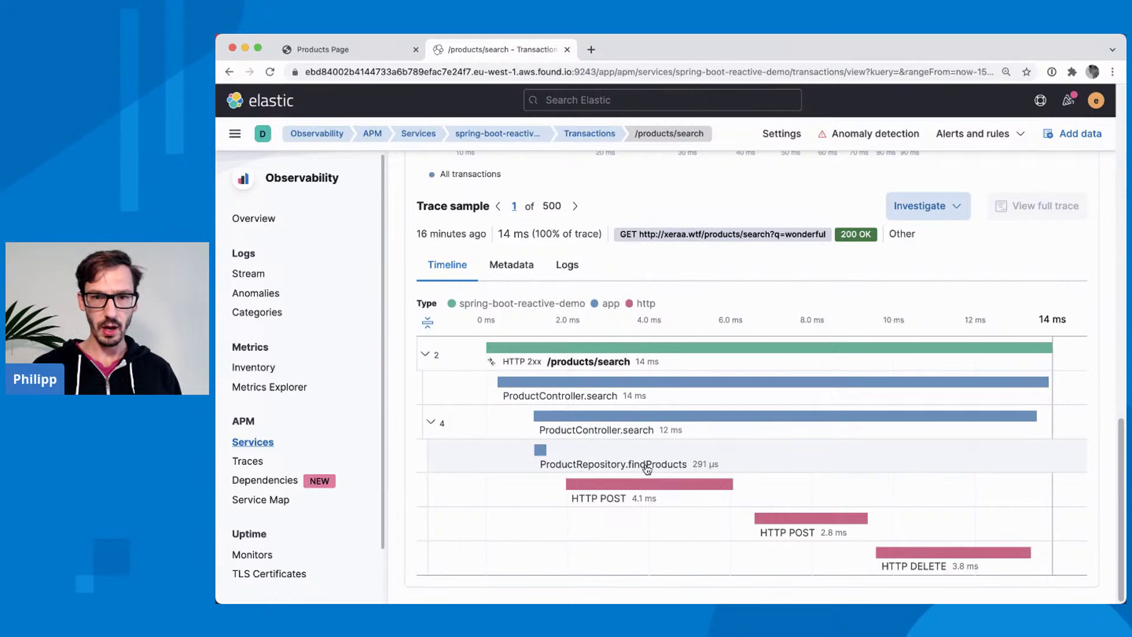
# - Open the ProductController.search span's Metadata to see labels.q set to wonderful
pyautogui.click(643, 419)
pyautogui.click(524, 341)
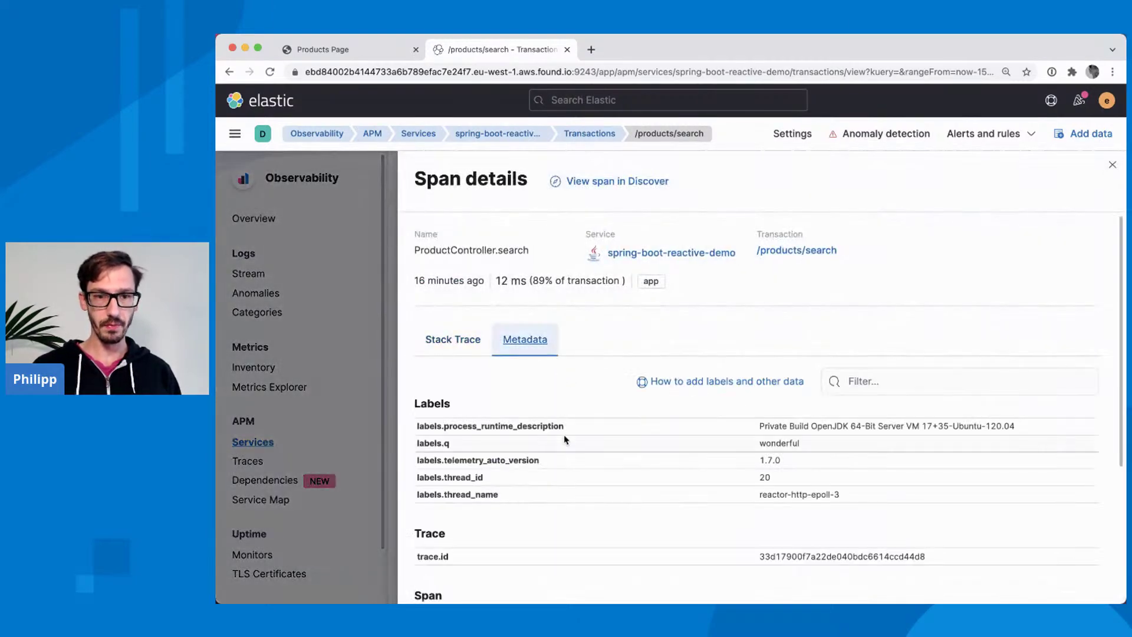
pyautogui.scroll(-1, 564, 439)
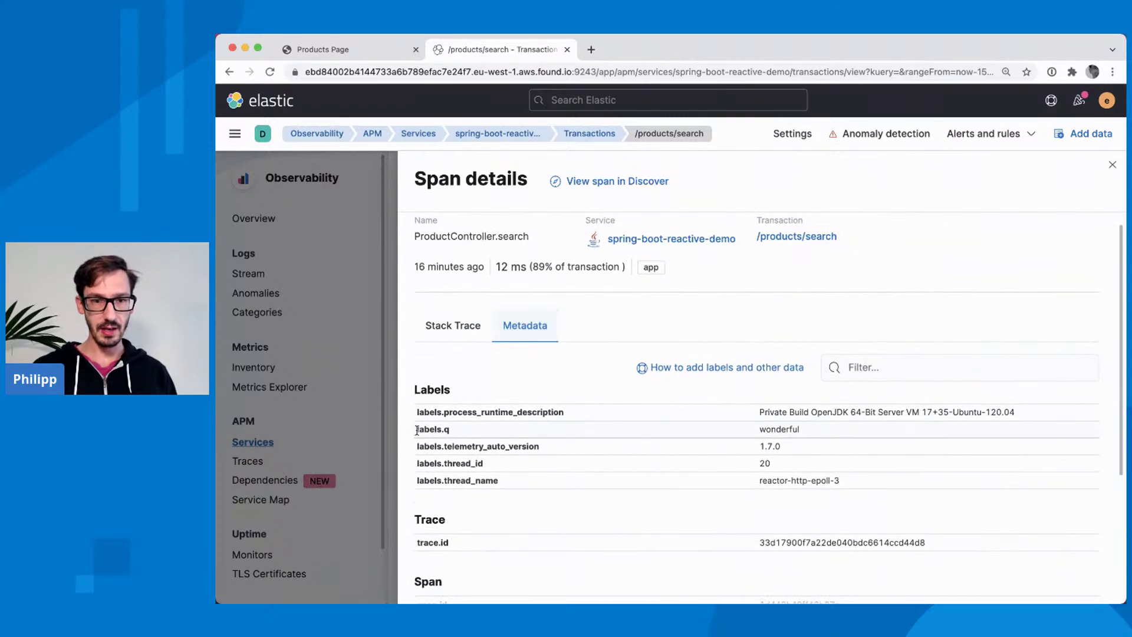